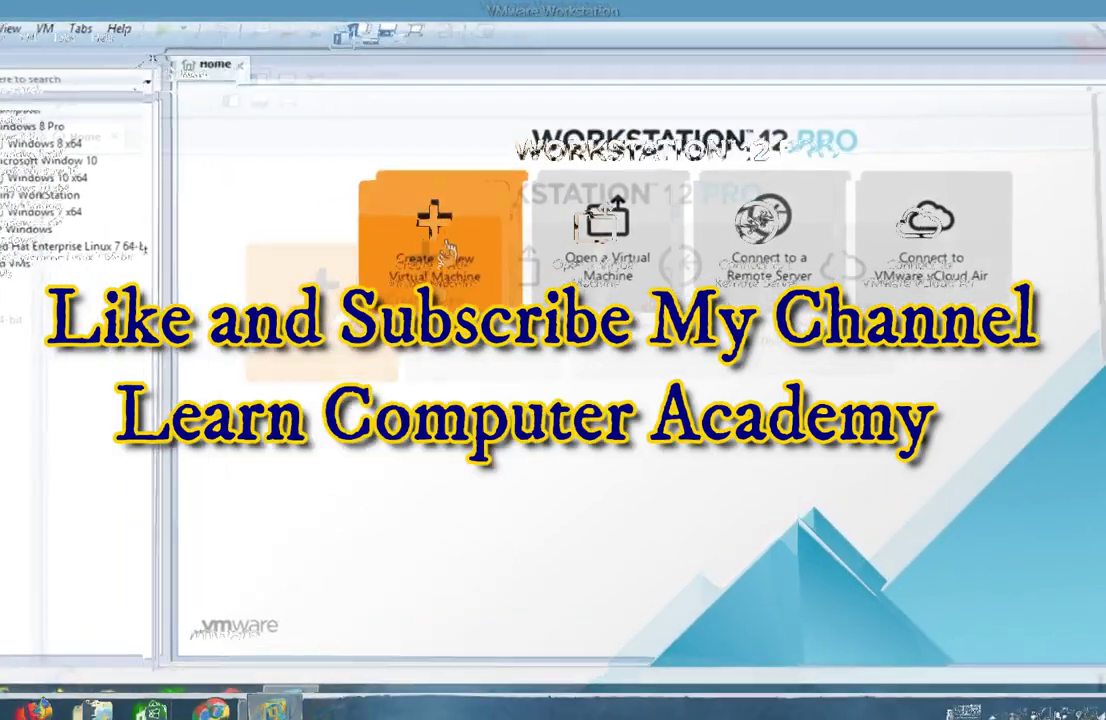
Start a Typical new virtual machine and continue past the installation source page.
{"action": "left_click", "coordinate": [443, 243]}
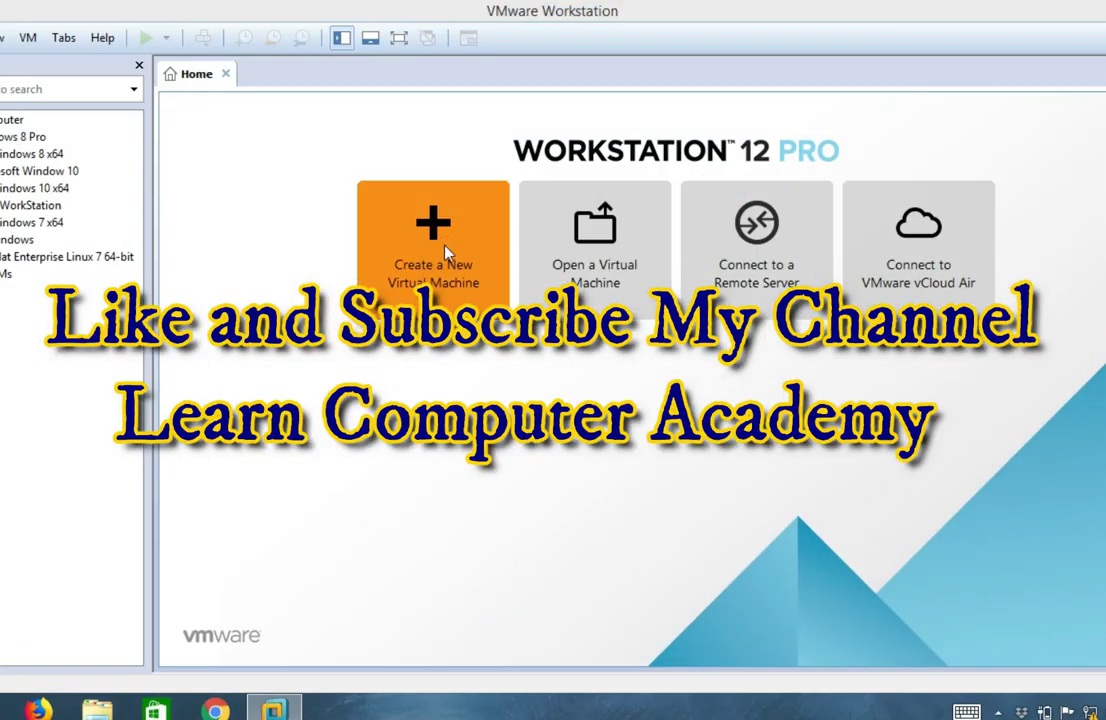
{"action": "left_click_drag", "start_coordinate": [485, 173], "coordinate": [440, 157]}
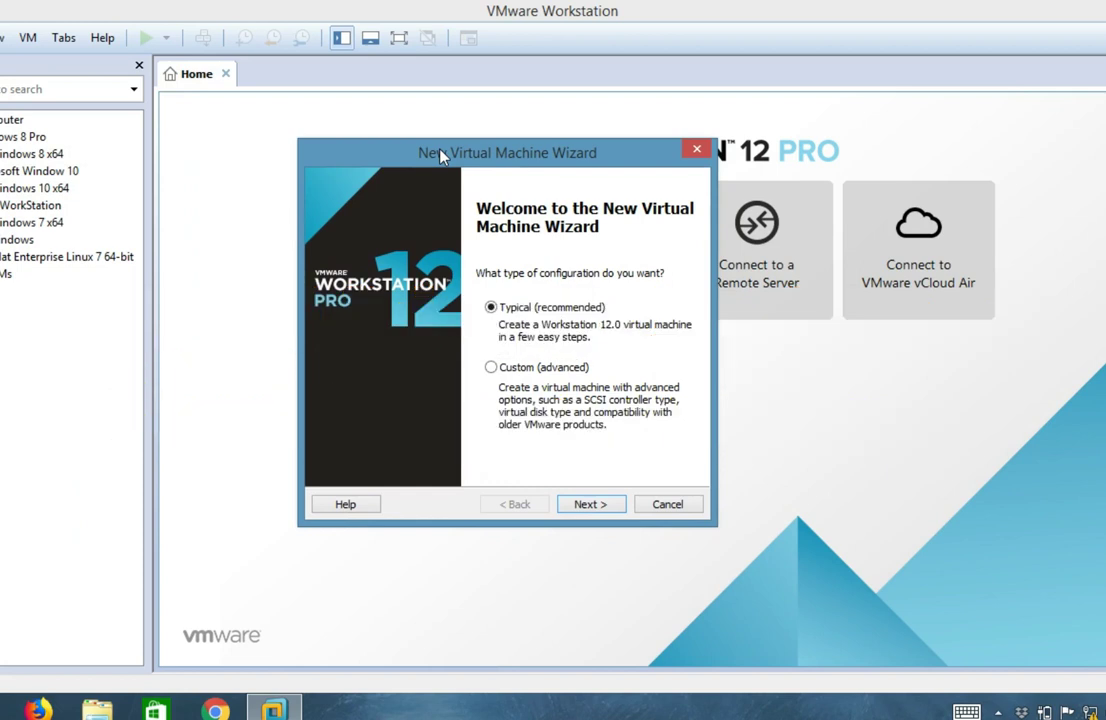
{"action": "mouse_move", "coordinate": [440, 155]}
{"action": "left_mouse_down"}
{"action": "mouse_move", "coordinate": [437, 138]}
{"action": "mouse_move", "coordinate": [449, 132]}
{"action": "left_mouse_up"}
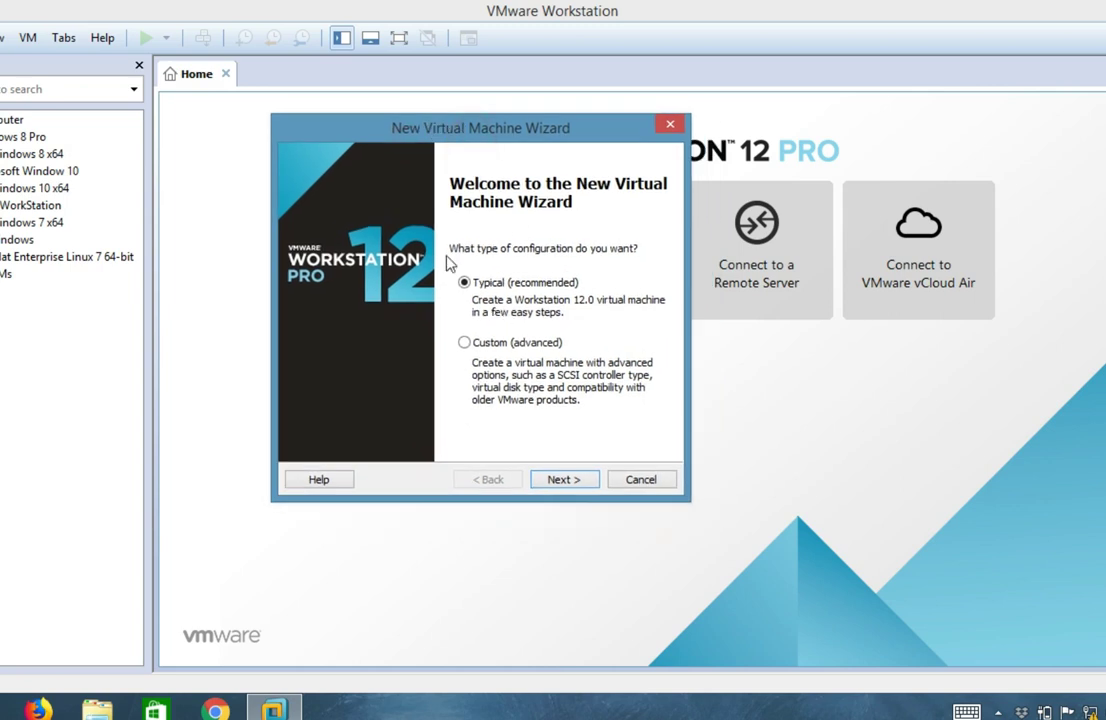
{"action": "left_click", "coordinate": [561, 482]}
{"action": "left_click", "coordinate": [564, 482]}
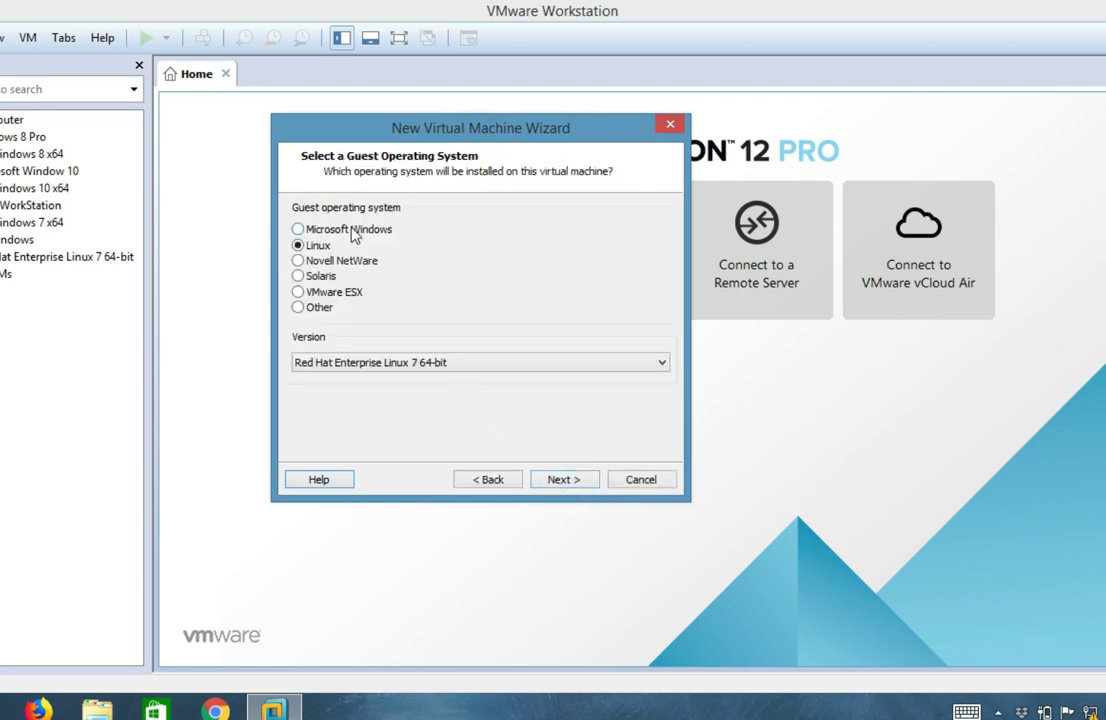
Choose Microsoft Windows, Windows Server 2008 R2 x64 as the guest OS and keep the default name.
{"action": "left_click", "coordinate": [350, 232]}
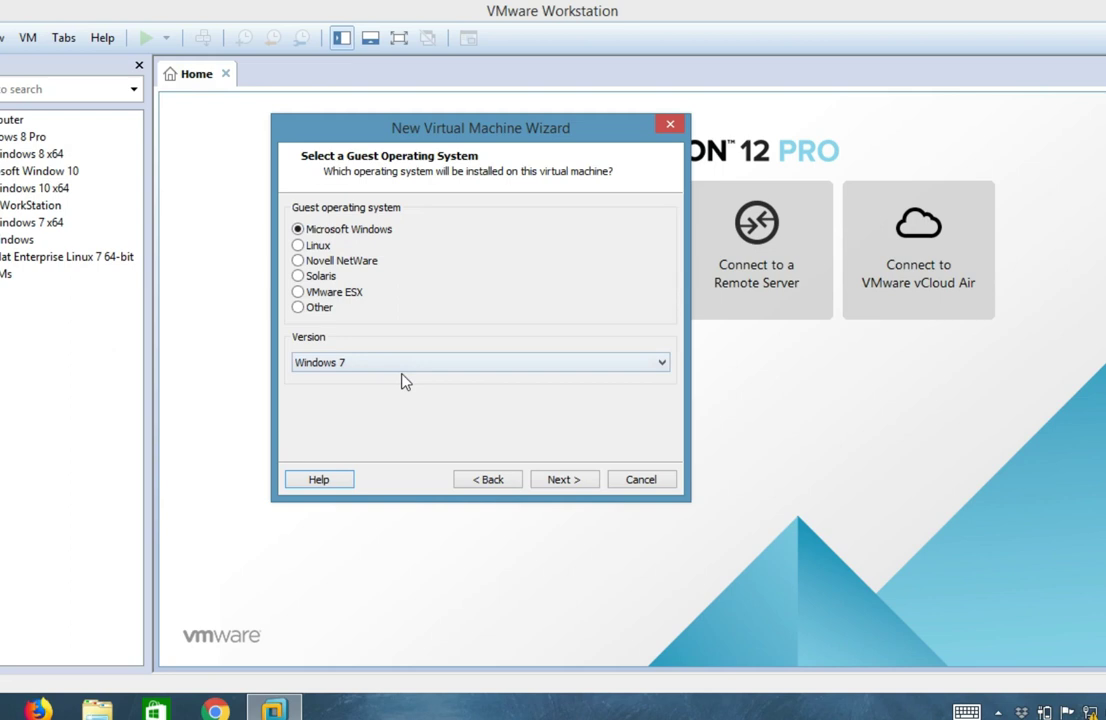
{"action": "left_click", "coordinate": [396, 363]}
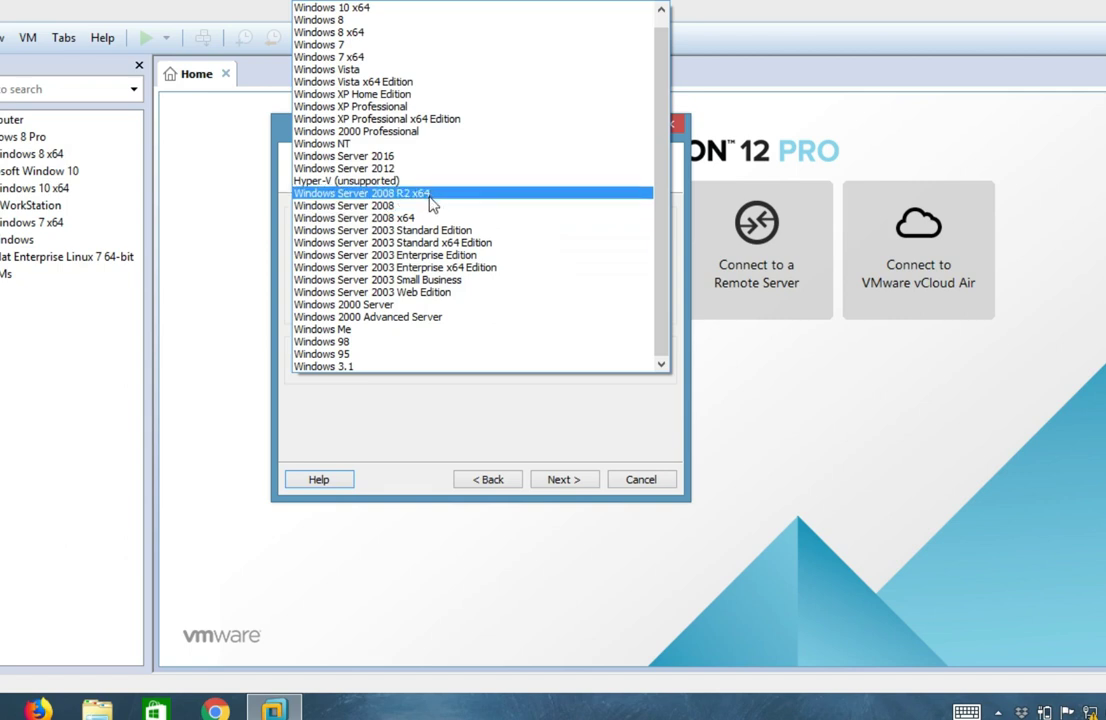
{"action": "left_click", "coordinate": [430, 194]}
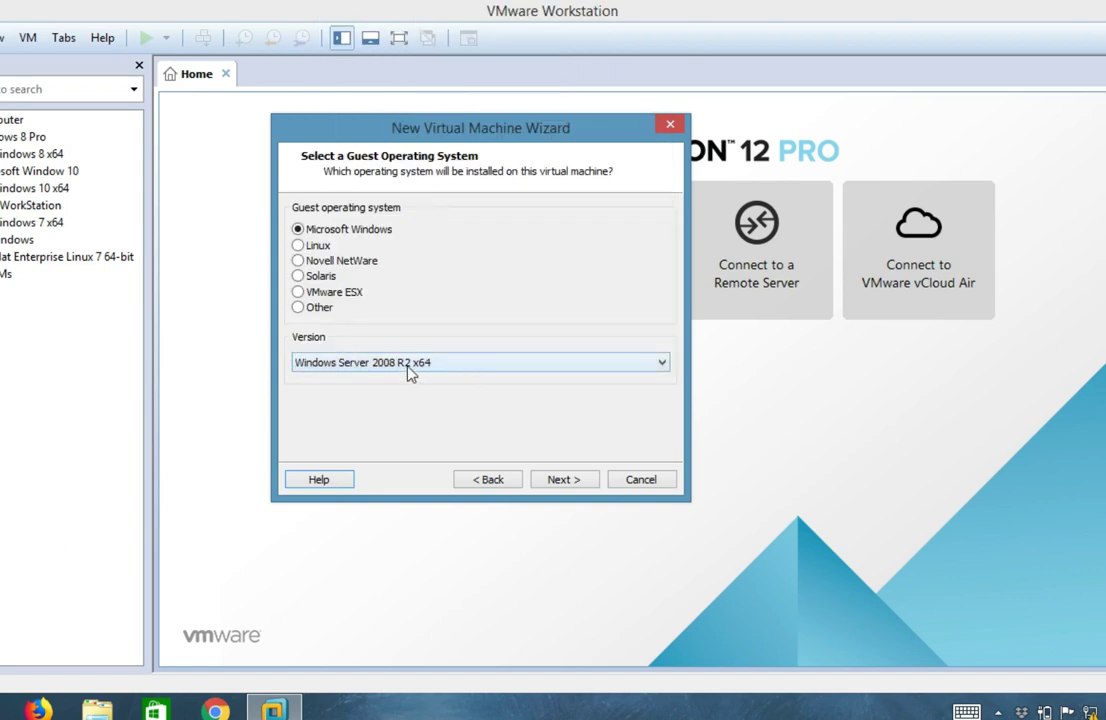
{"action": "left_click", "coordinate": [563, 479]}
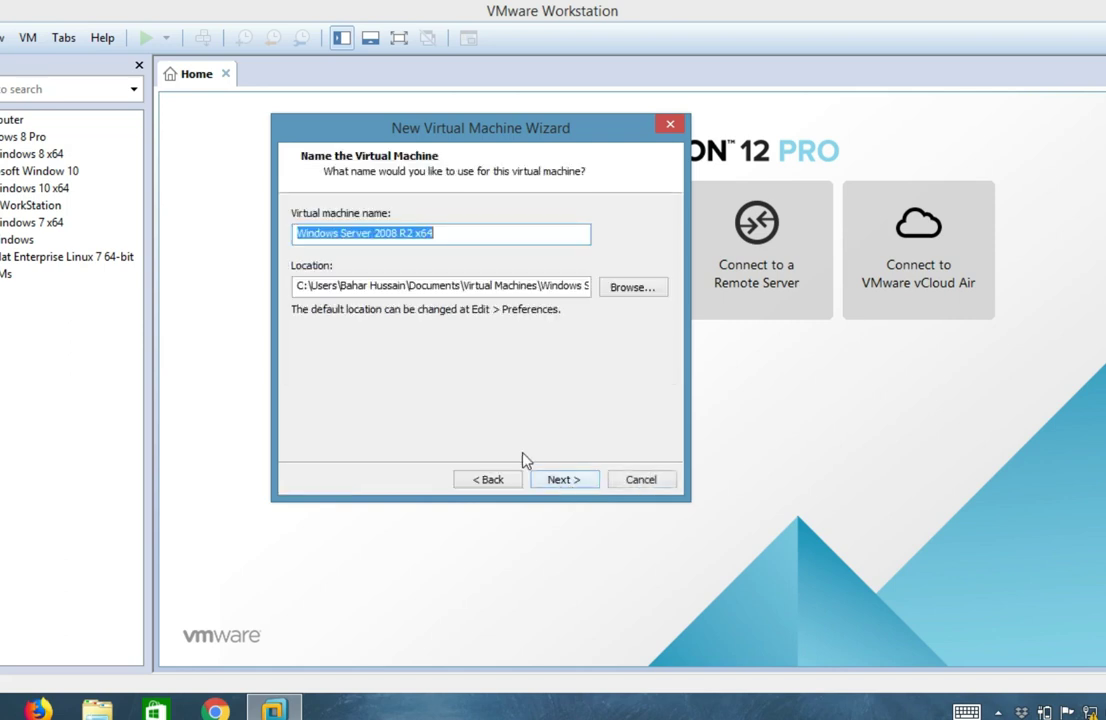
{"action": "left_click", "coordinate": [573, 482]}
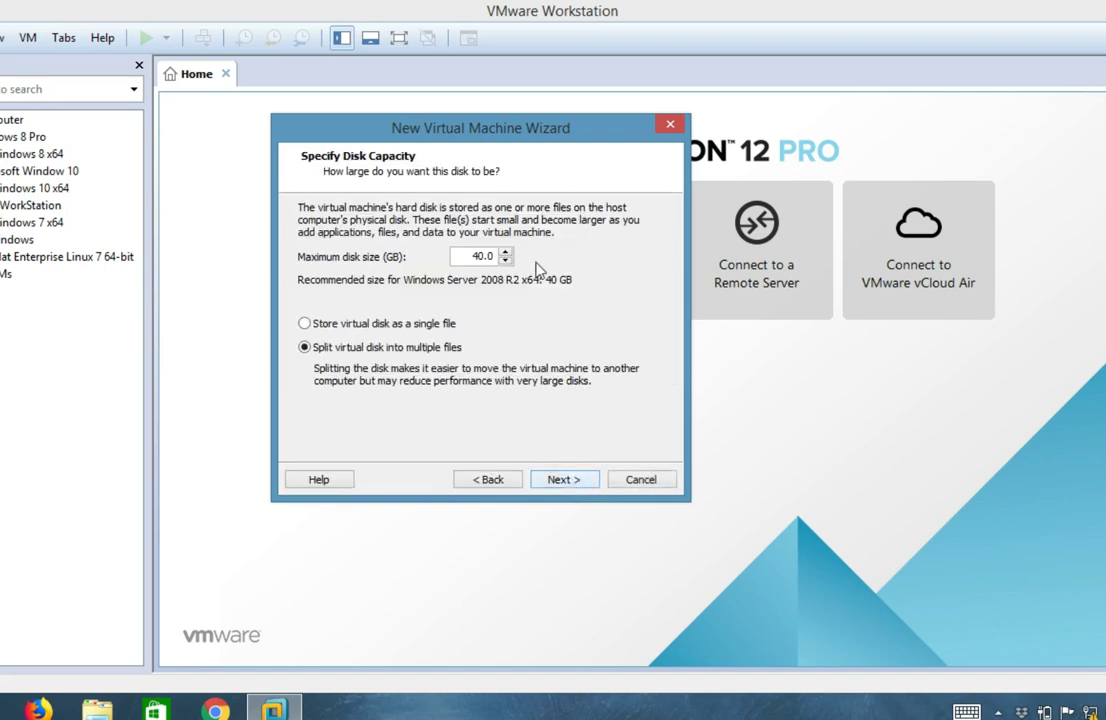
Set the maximum disk size to 45 GB and finish creating the machine.
{"action": "left_click", "coordinate": [506, 253]}
{"action": "left_click", "coordinate": [506, 253]}
{"action": "left_click", "coordinate": [506, 253]}
{"action": "left_click", "coordinate": [506, 253]}
{"action": "left_click", "coordinate": [506, 253]}
{"action": "left_click", "coordinate": [580, 481]}
{"action": "left_click", "coordinate": [565, 480]}
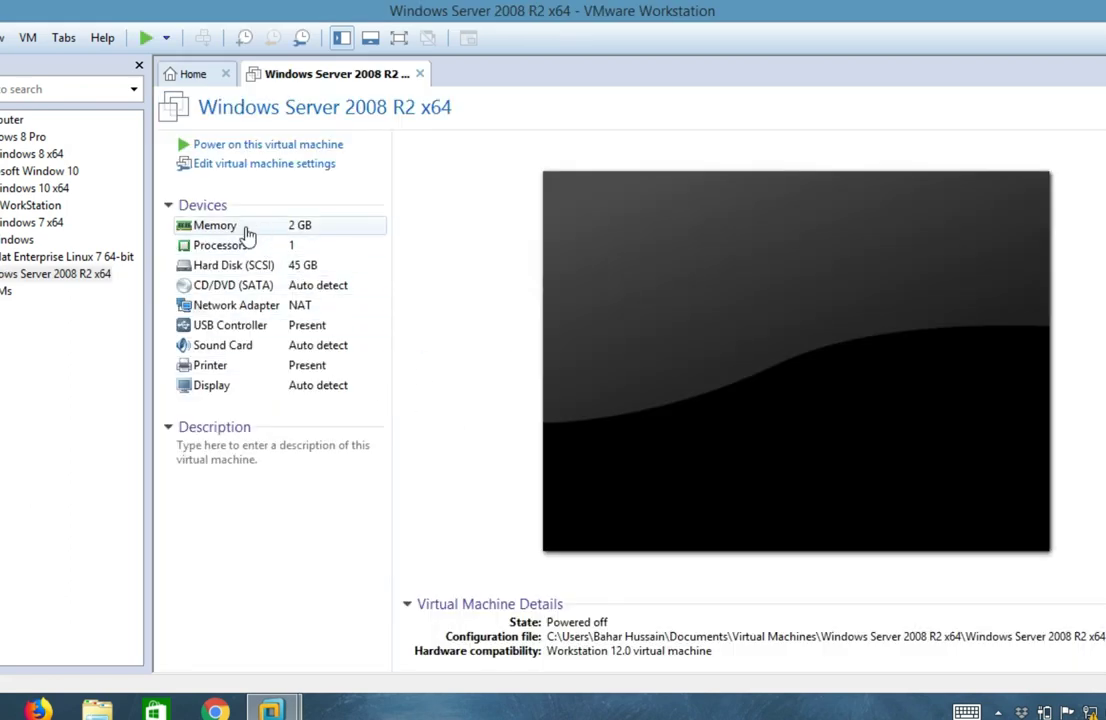
Allocate 8 GB (8192 MB) of memory to the machine in its Memory settings.
{"action": "left_click", "coordinate": [222, 232]}
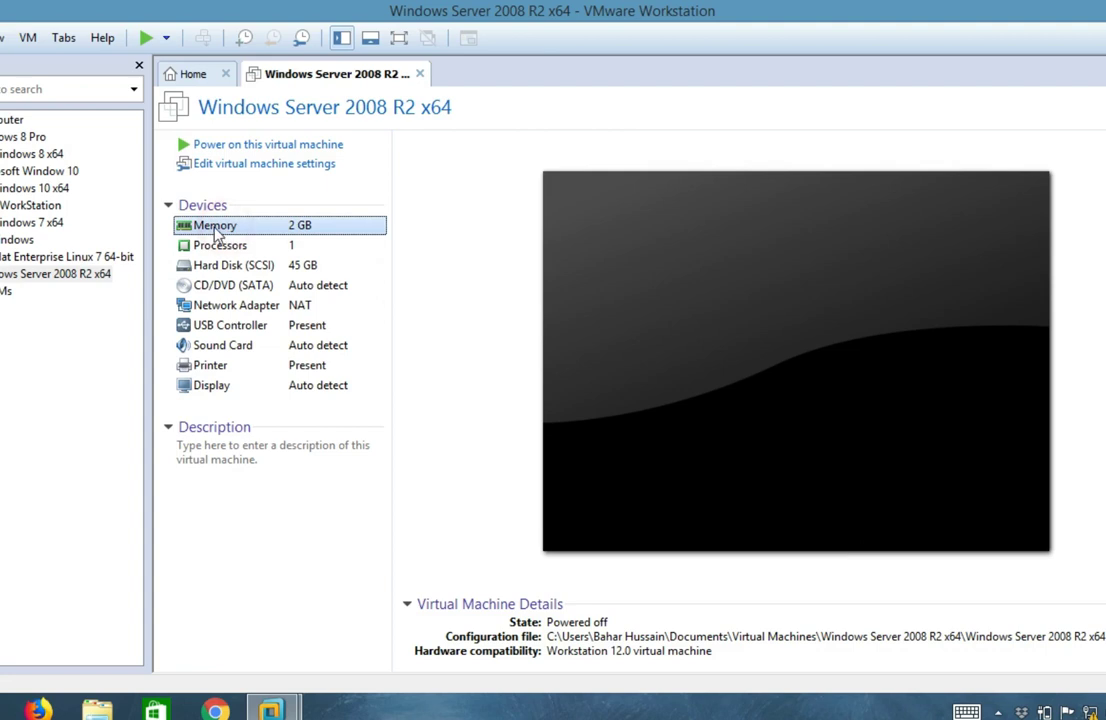
{"action": "double_click", "coordinate": [215, 228]}
{"action": "mouse_move", "coordinate": [636, 301]}
{"action": "left_mouse_down"}
{"action": "mouse_move", "coordinate": [632, 262]}
{"action": "mouse_move", "coordinate": [636, 276]}
{"action": "left_mouse_up"}
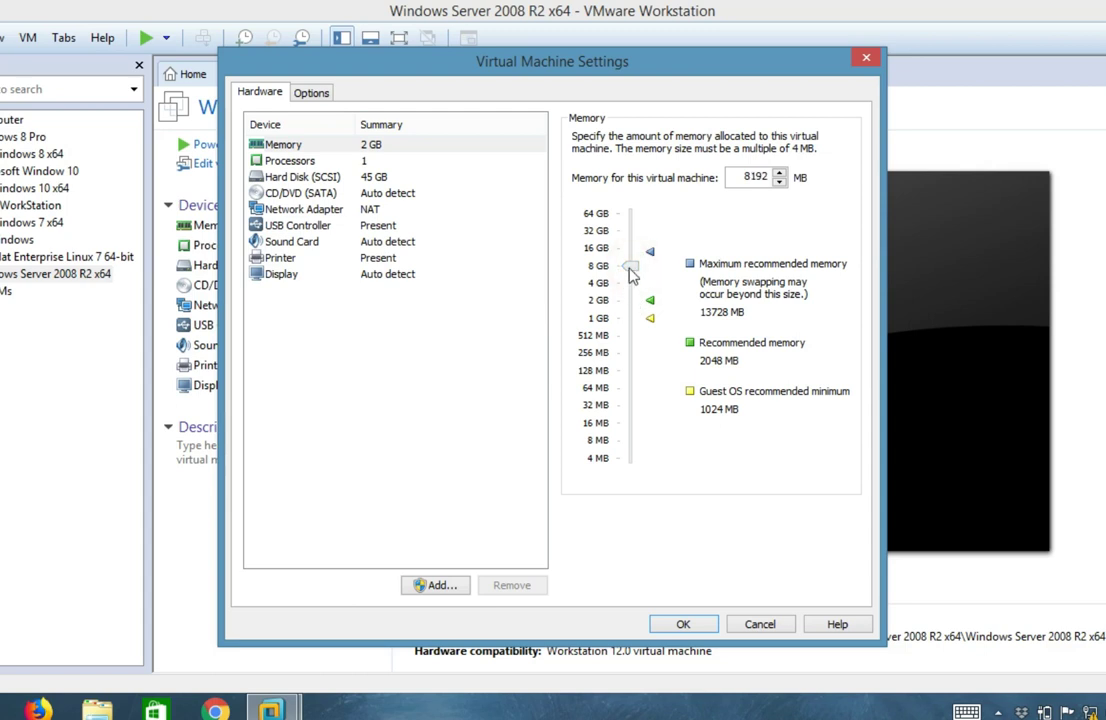
{"action": "left_click", "coordinate": [698, 624]}
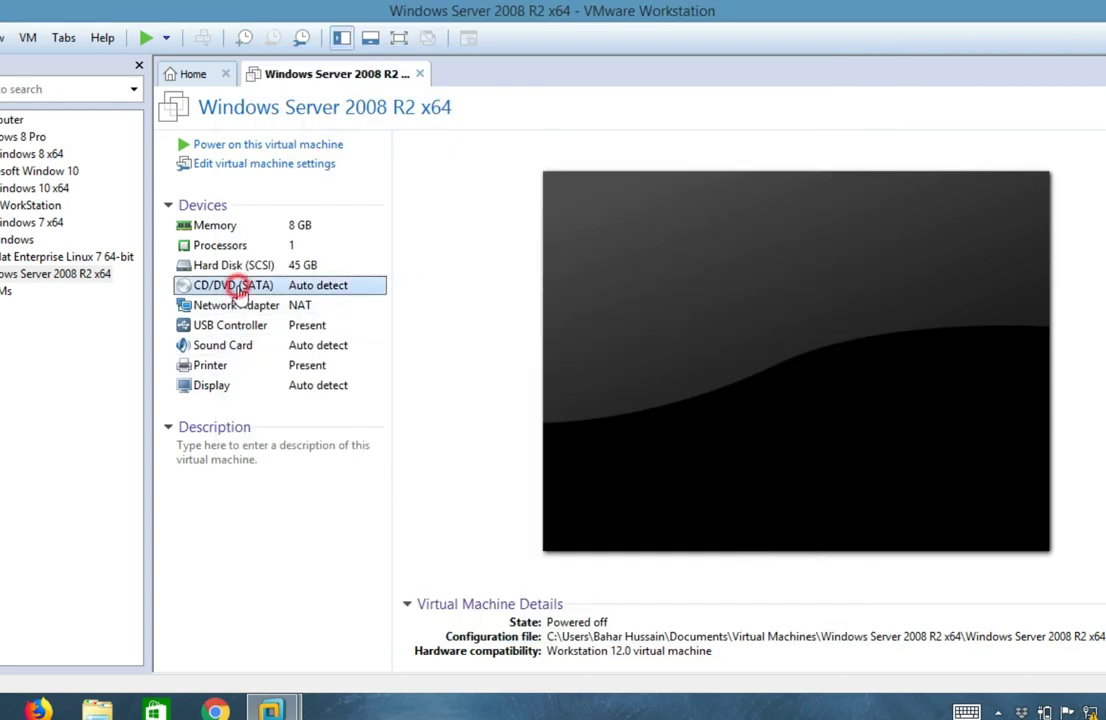
Point the CD/DVD drive at the pcriver.com_server_2012_r2_essentials ISO image file.
{"action": "double_click", "coordinate": [239, 287]}
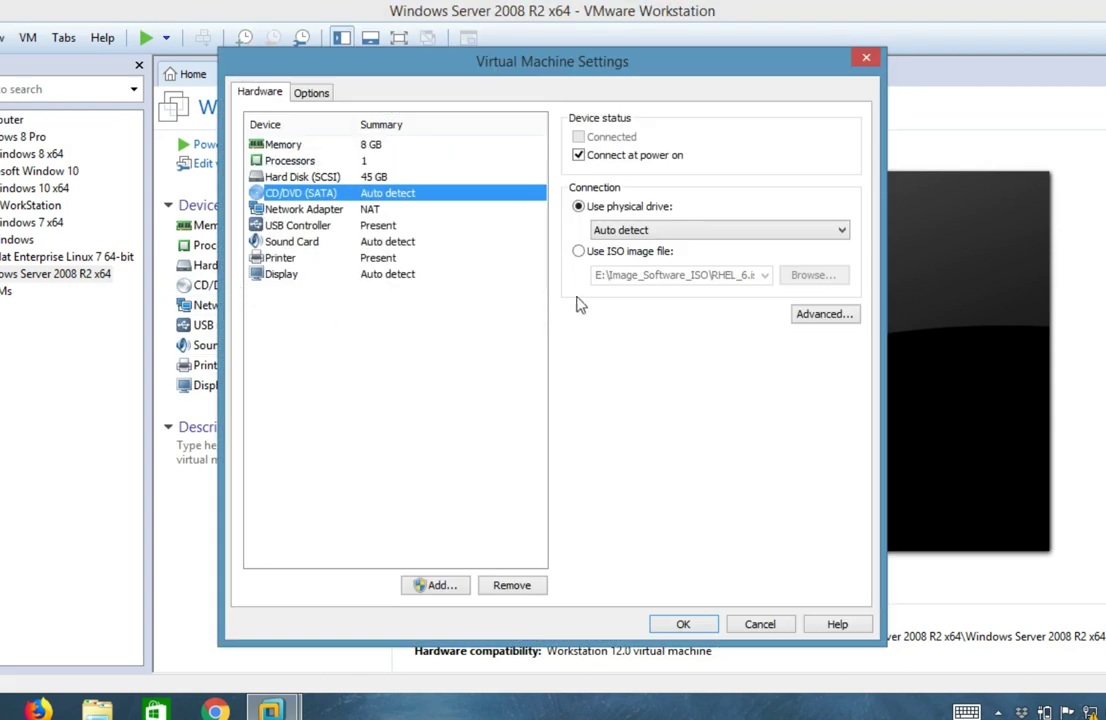
{"action": "left_click", "coordinate": [580, 253]}
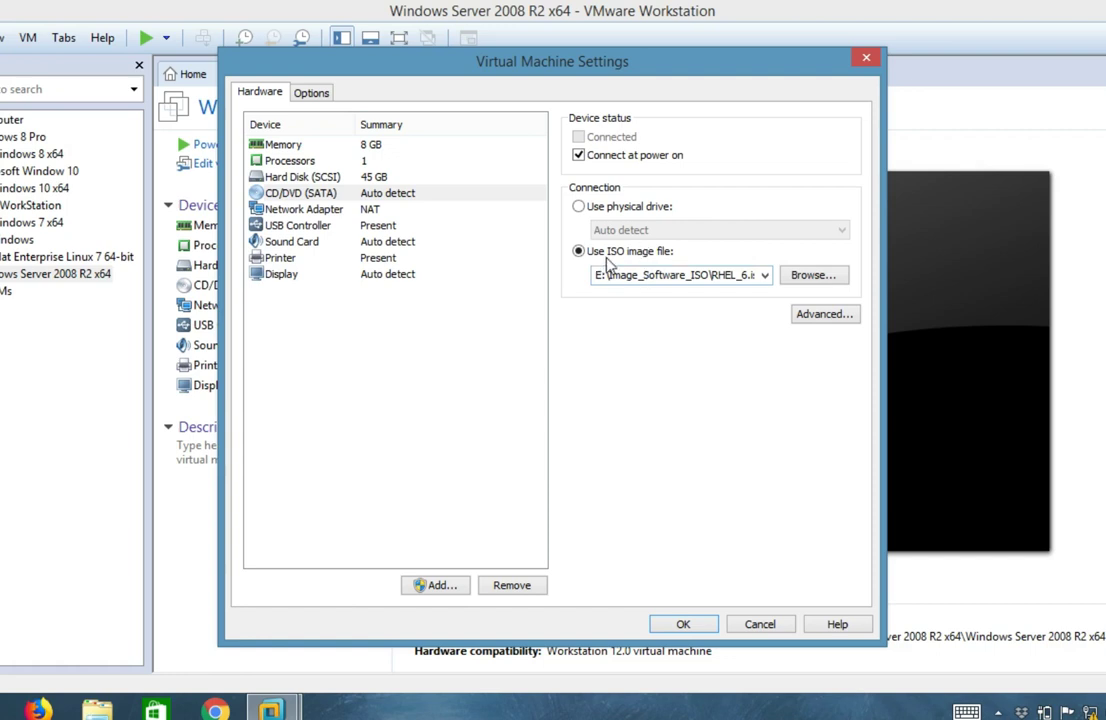
{"action": "left_click", "coordinate": [813, 281]}
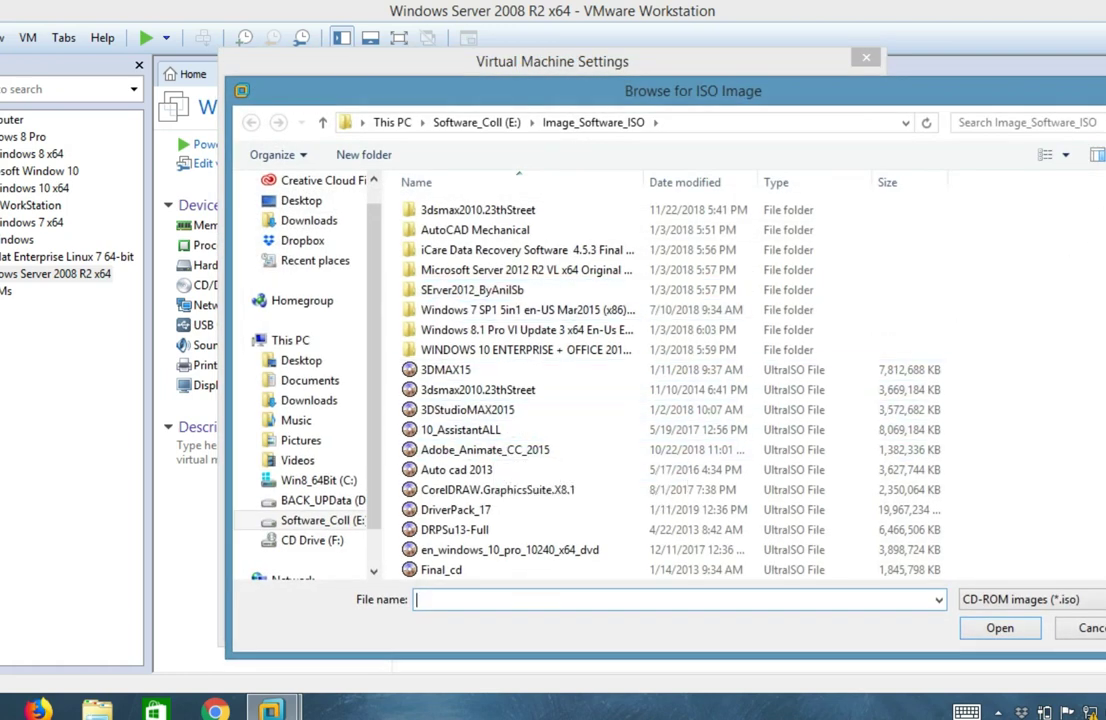
{"action": "scroll", "coordinate": [900, 250], "scroll_direction": "down", "scroll_amount": 1}
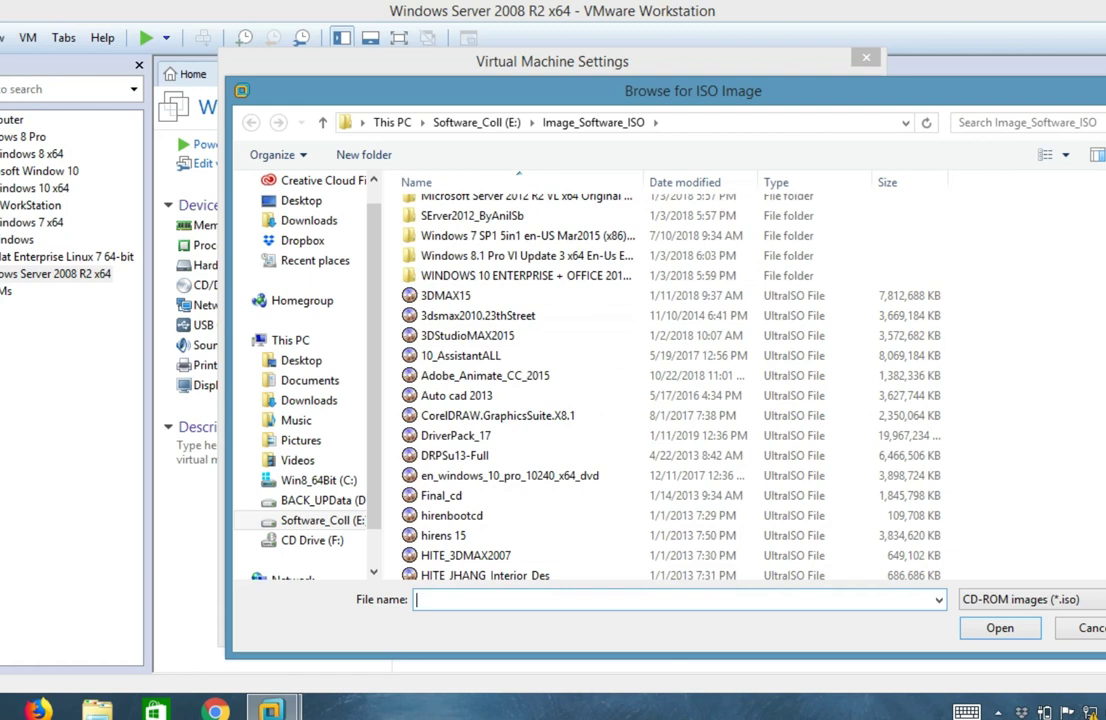
{"action": "scroll", "coordinate": [952, 304], "scroll_direction": "down", "scroll_amount": 5}
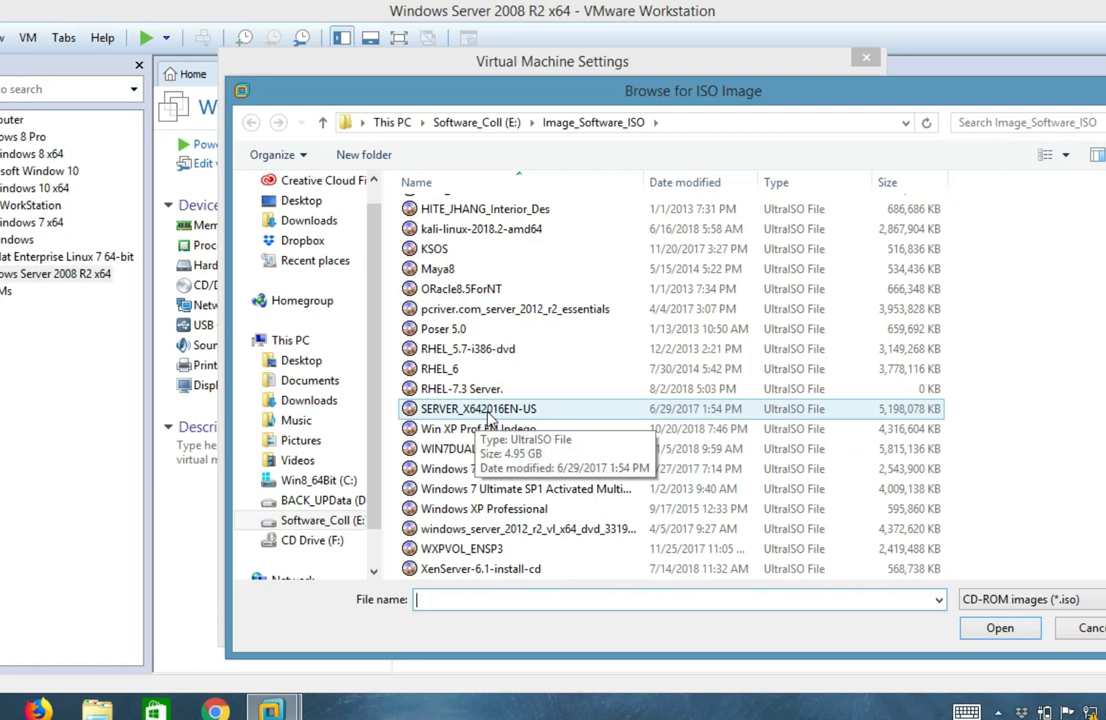
{"action": "left_click", "coordinate": [518, 312]}
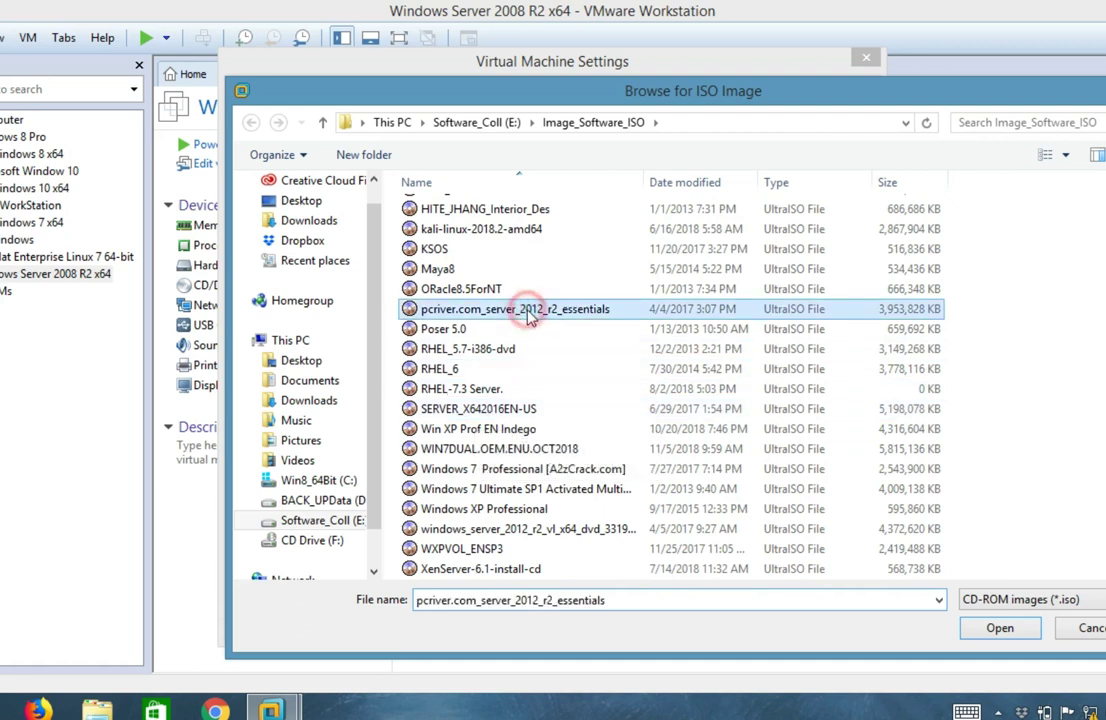
{"action": "left_click", "coordinate": [994, 627]}
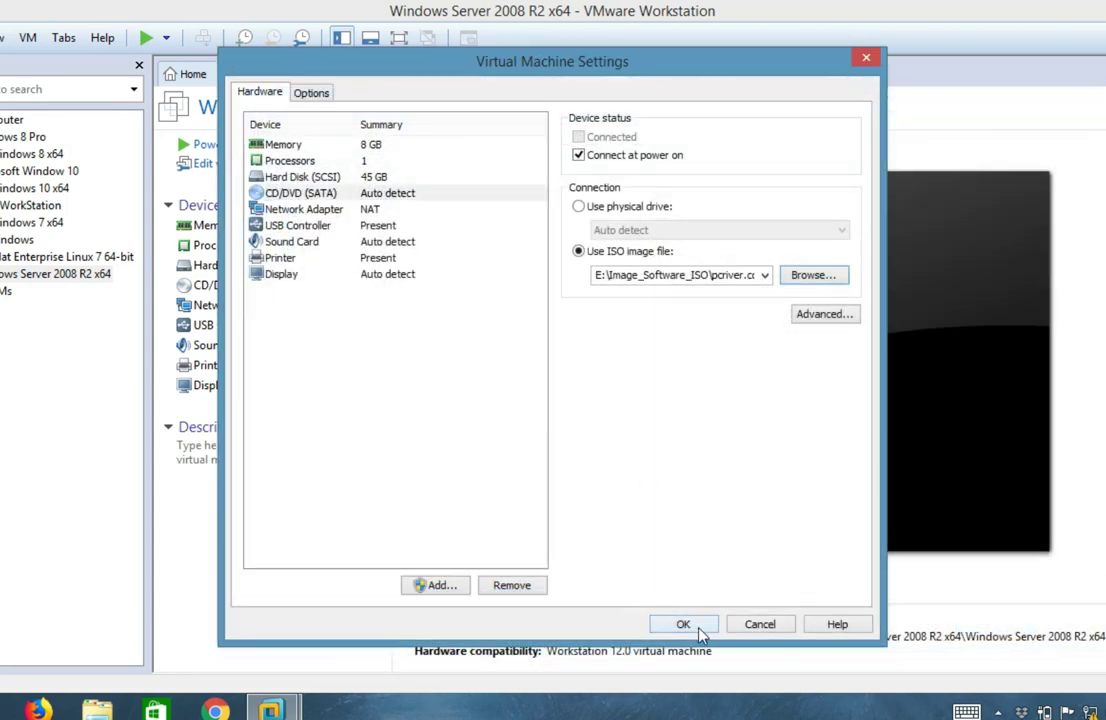
{"action": "left_click", "coordinate": [697, 625]}
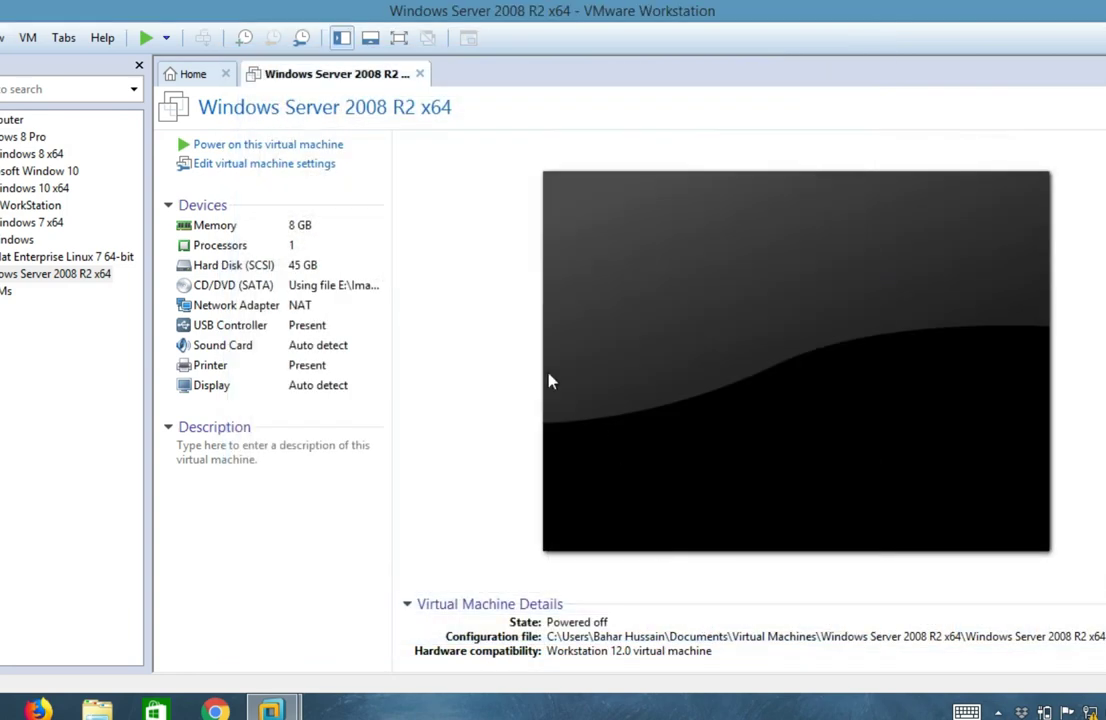
Power on the VM in full screen, keep the default language settings, and choose Install now.
{"action": "left_click", "coordinate": [250, 148]}
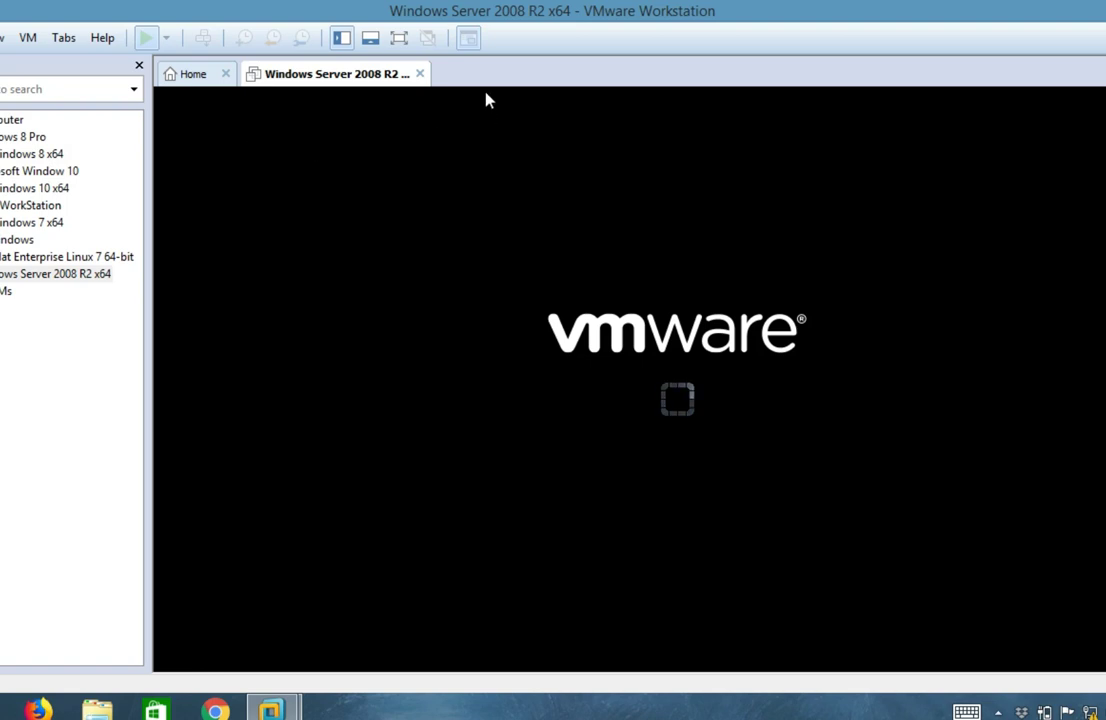
{"action": "left_click", "coordinate": [404, 40]}
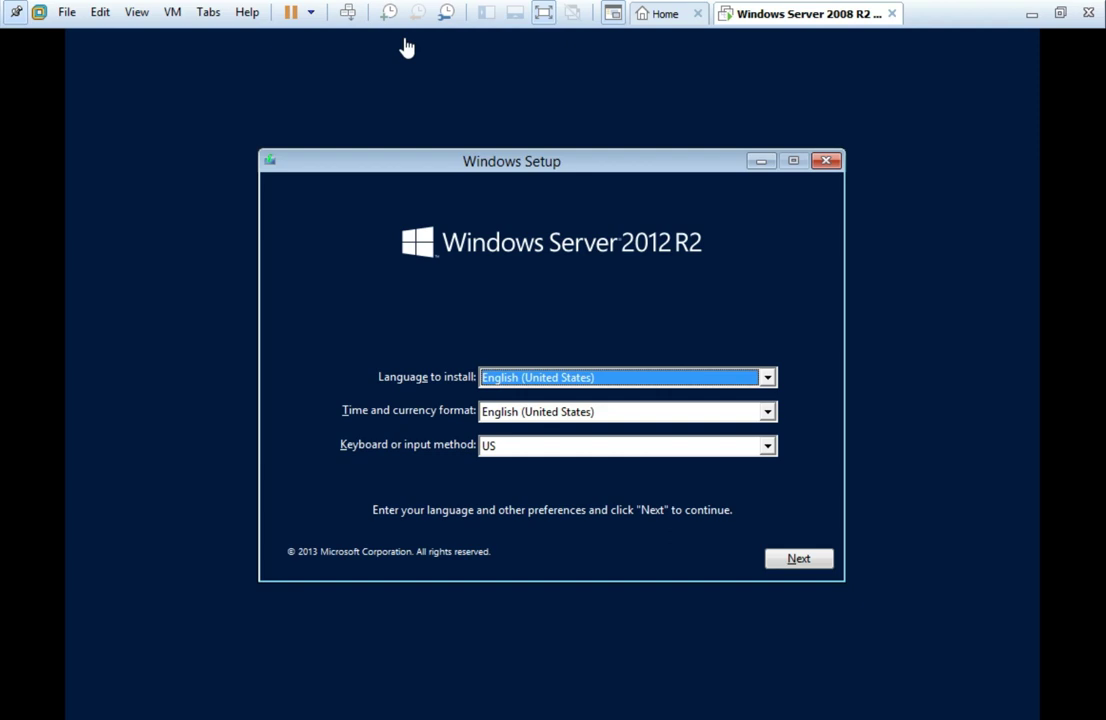
{"action": "left_click", "coordinate": [800, 578]}
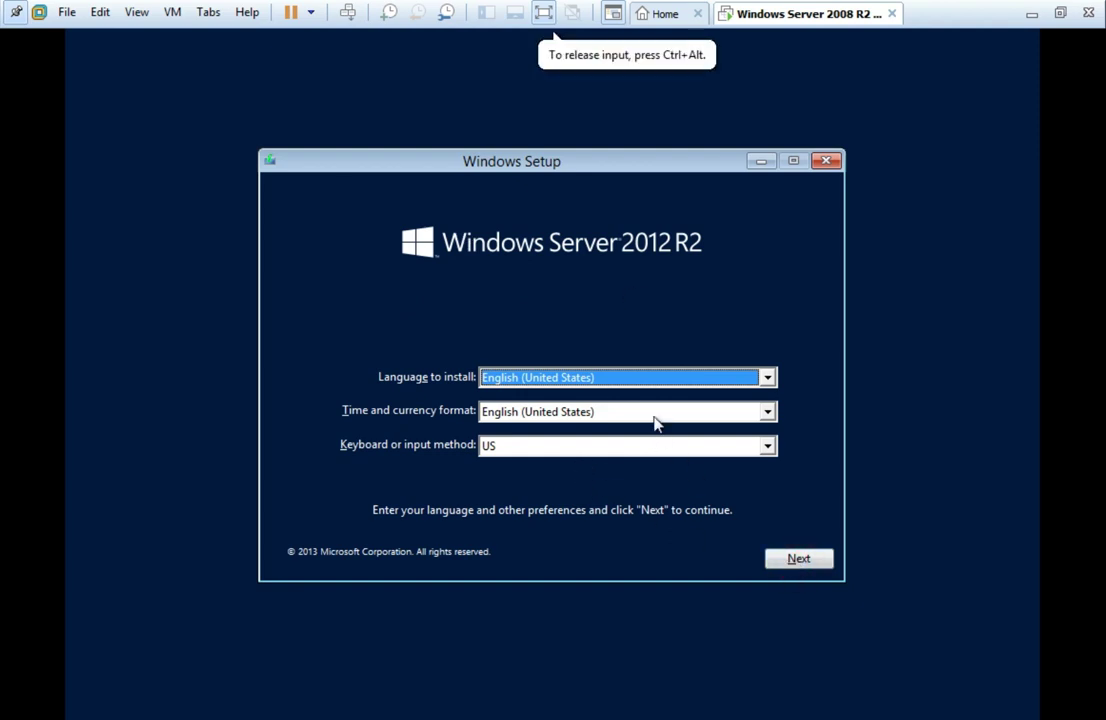
{"action": "left_click", "coordinate": [812, 561]}
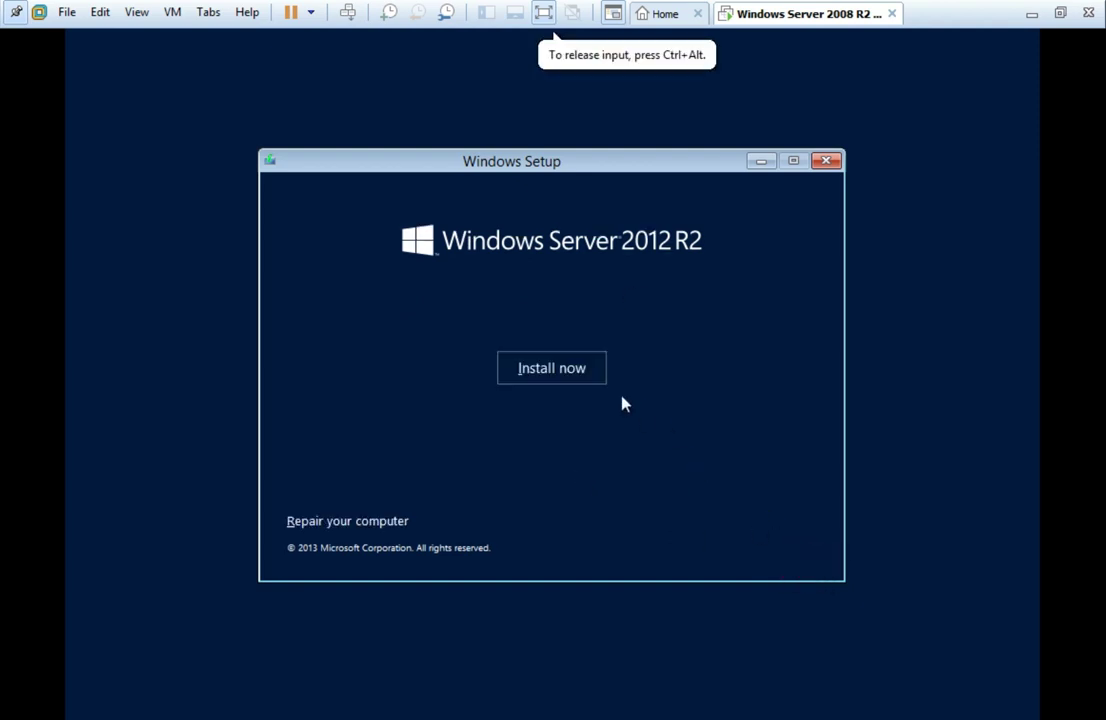
{"action": "left_click", "coordinate": [556, 373]}
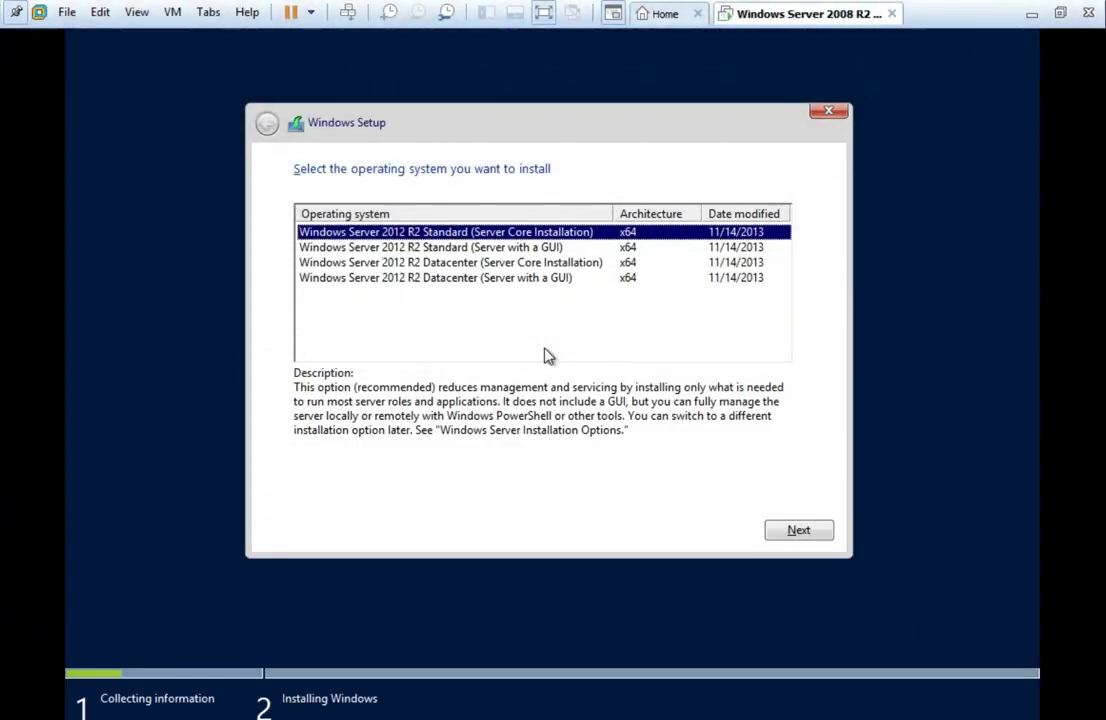
Select Windows Server 2012 R2 Datacenter (Server with a GUI) and accept the license terms.
{"action": "left_click", "coordinate": [528, 124]}
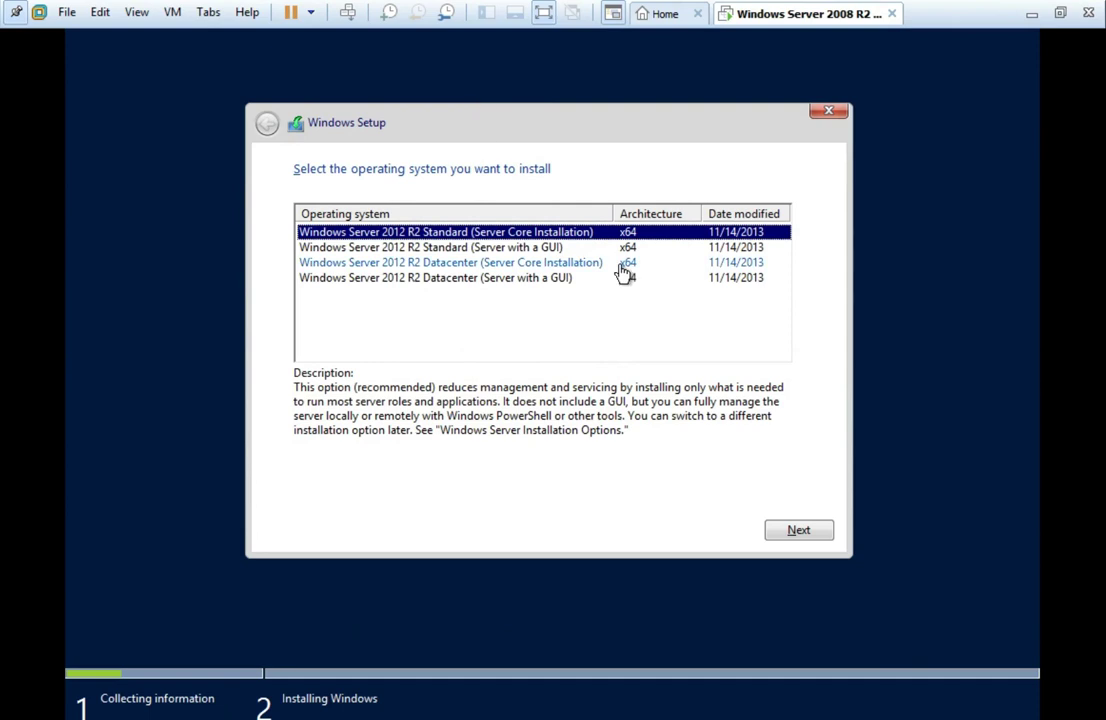
{"action": "left_click", "coordinate": [530, 250]}
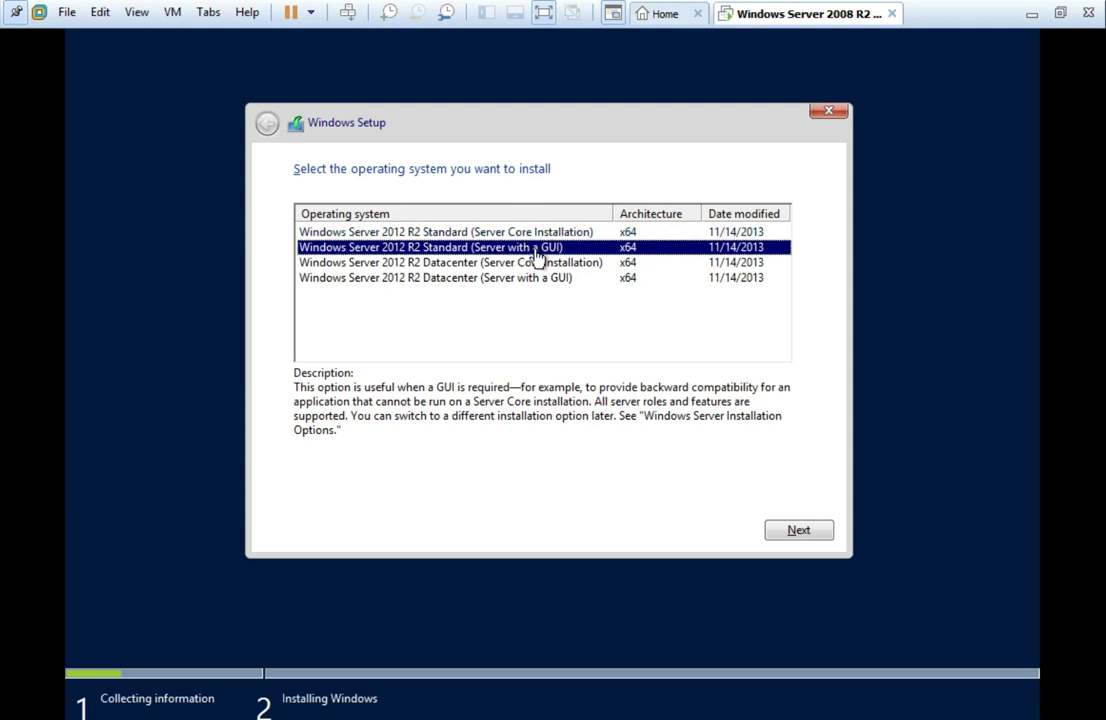
{"action": "left_click", "coordinate": [536, 280]}
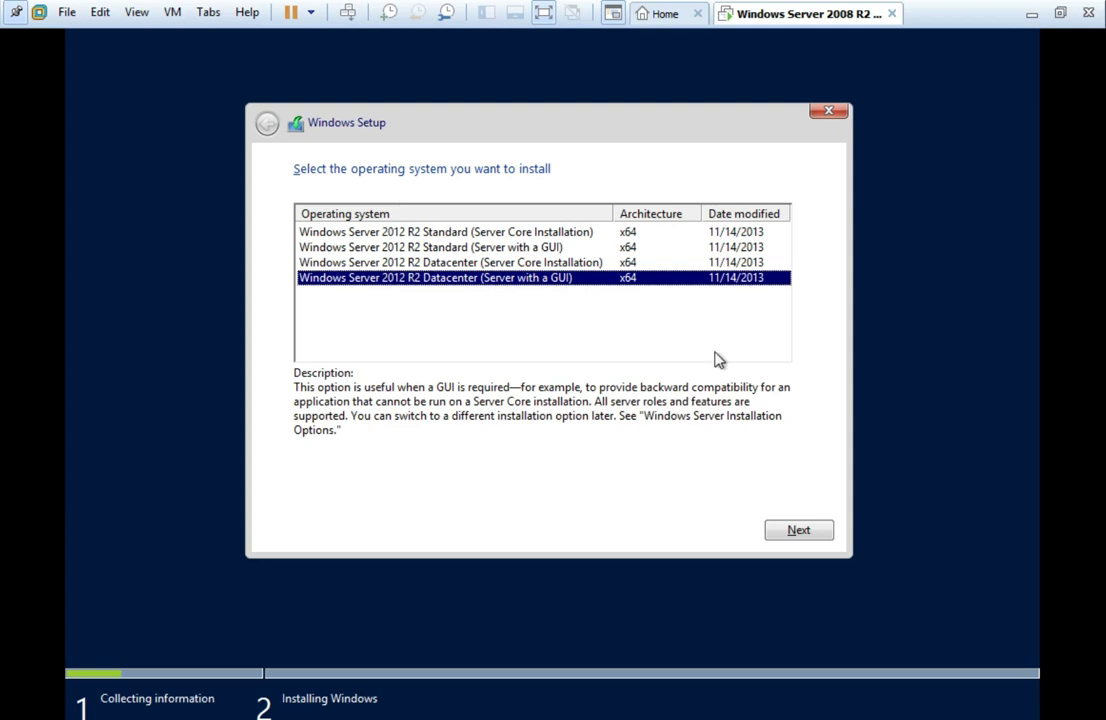
{"action": "left_click", "coordinate": [799, 535]}
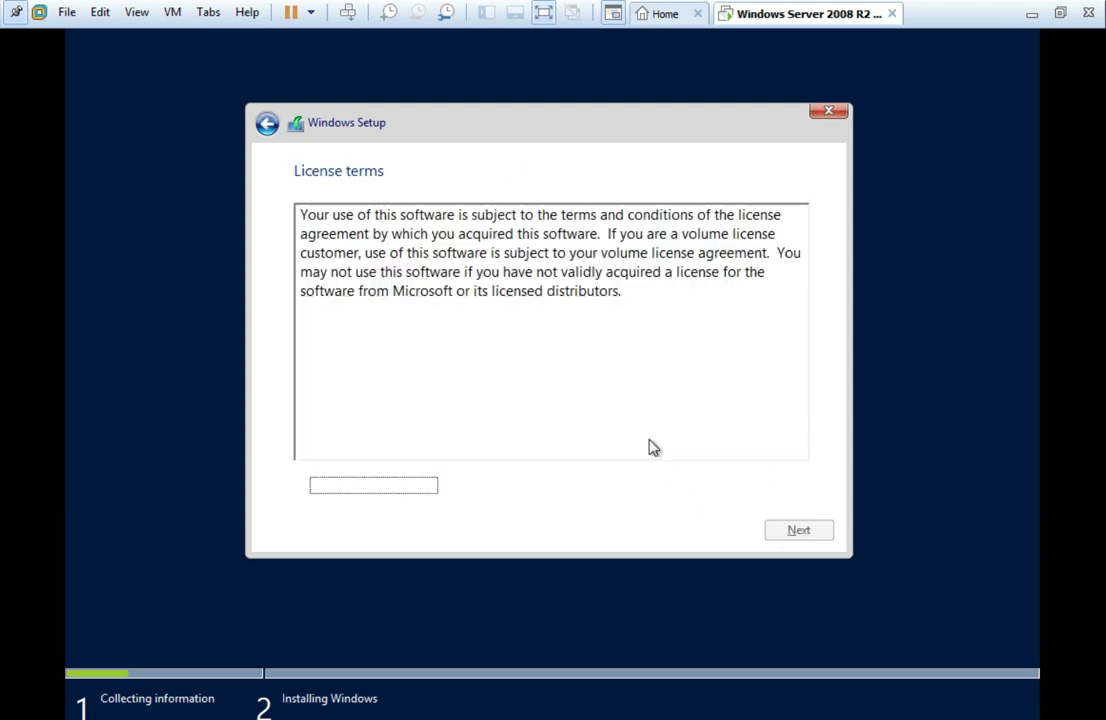
{"action": "left_click", "coordinate": [302, 487]}
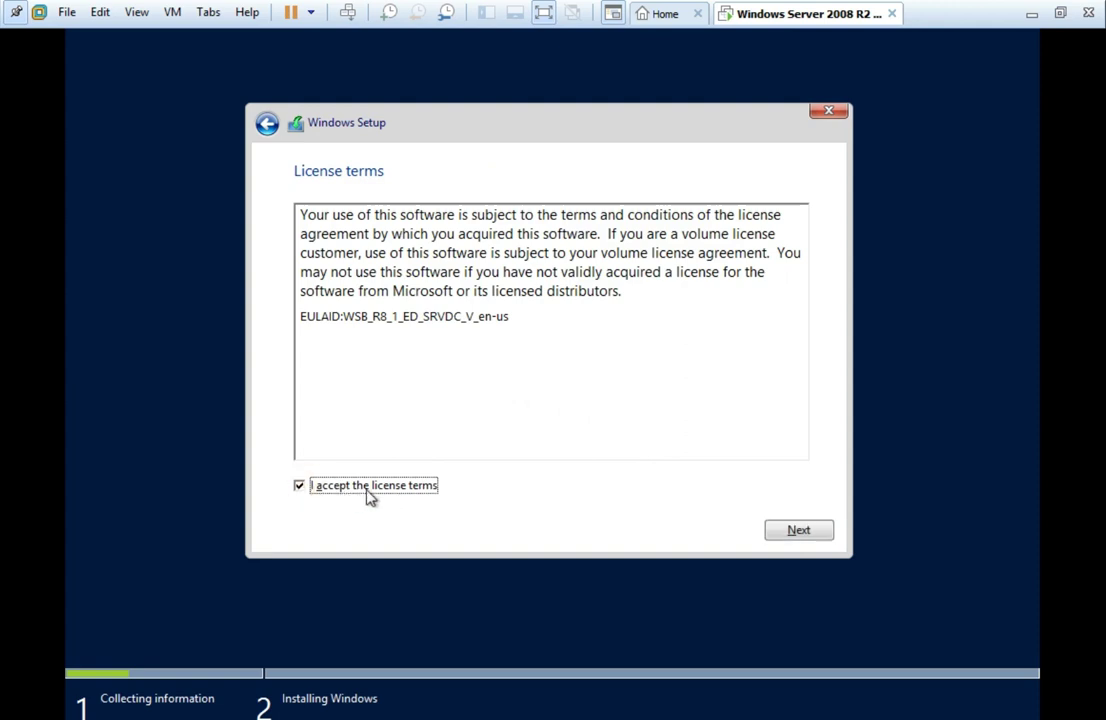
{"action": "left_click", "coordinate": [812, 535]}
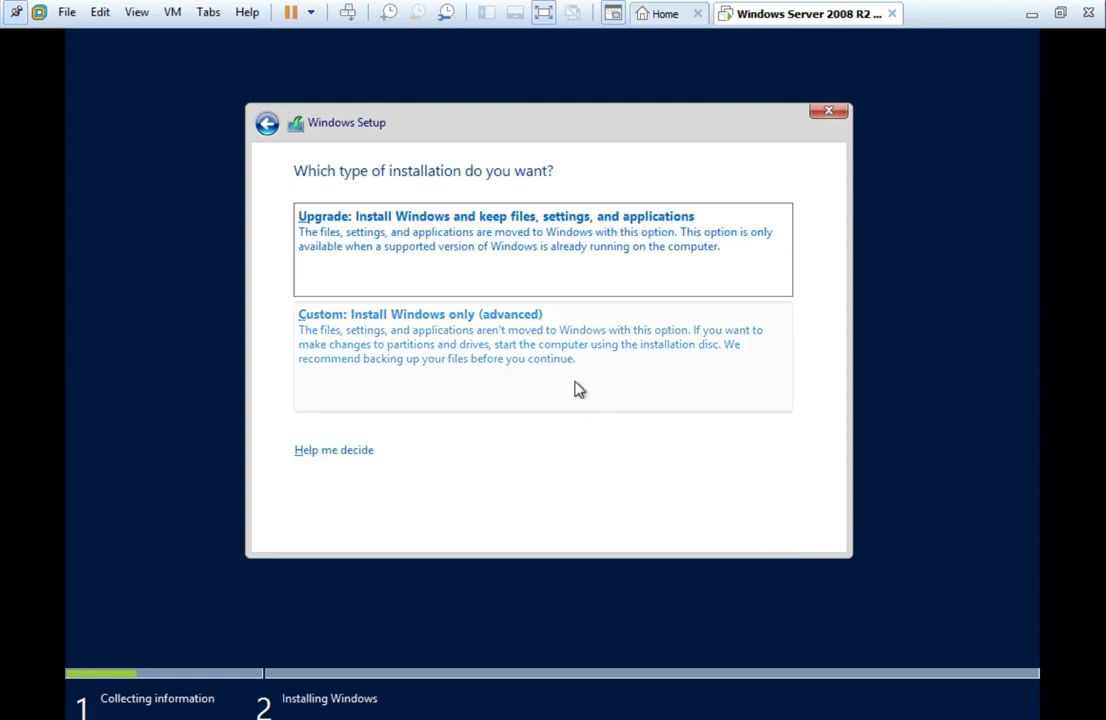
Choose a Custom install and create a 46080 MB partition, allowing the extra system partitions.
{"action": "left_click", "coordinate": [480, 343]}
{"action": "left_click", "coordinate": [692, 424]}
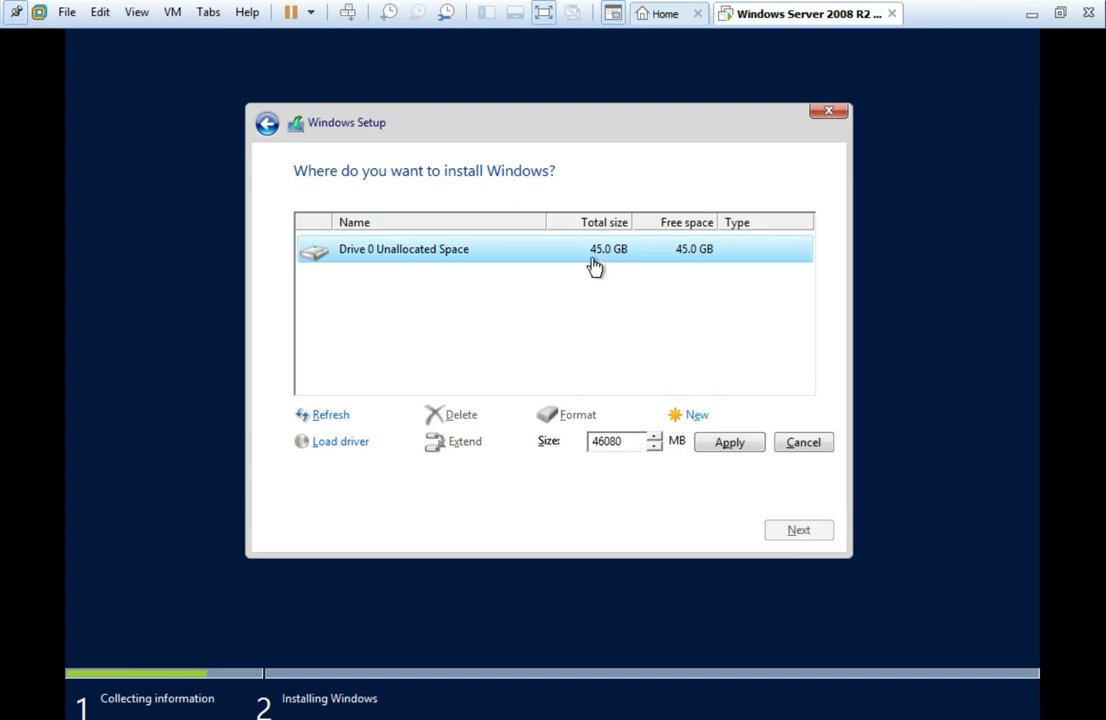
{"action": "left_click", "coordinate": [733, 453]}
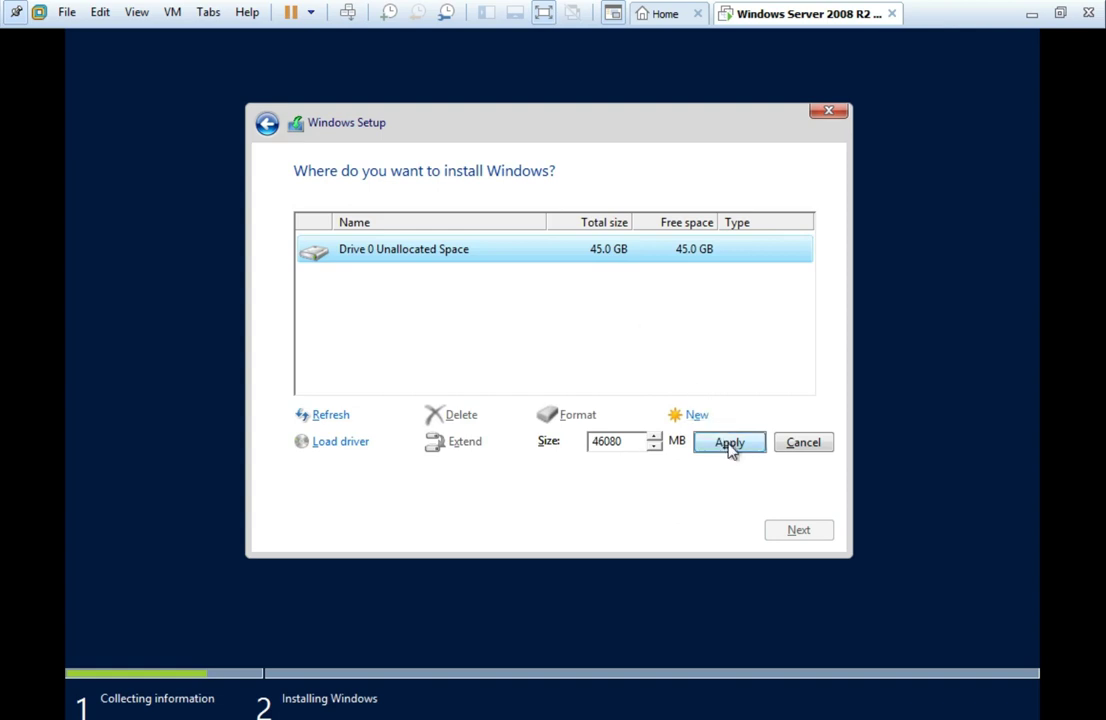
{"action": "left_click", "coordinate": [694, 418]}
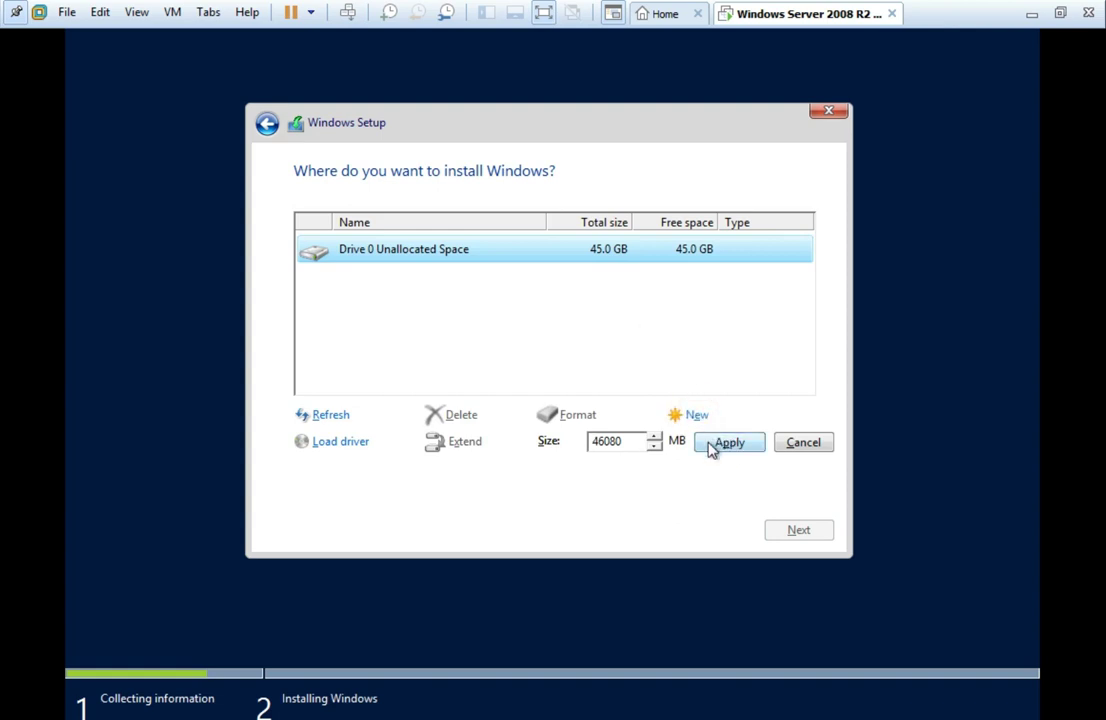
{"action": "left_click", "coordinate": [724, 447]}
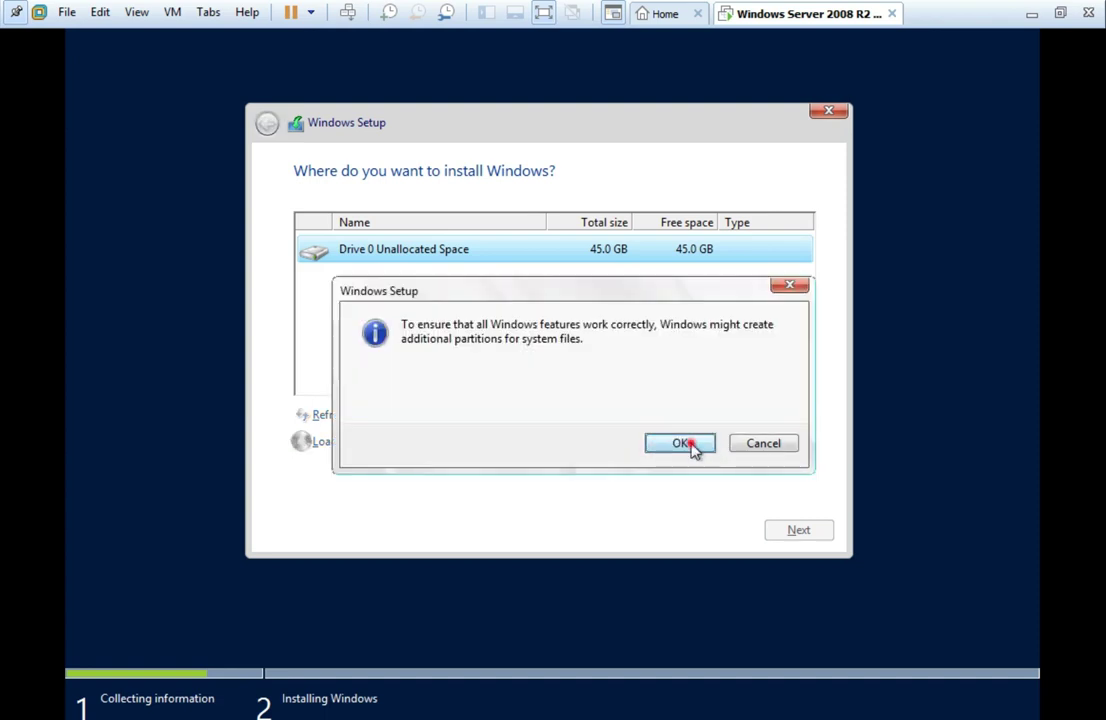
{"action": "left_click", "coordinate": [692, 447]}
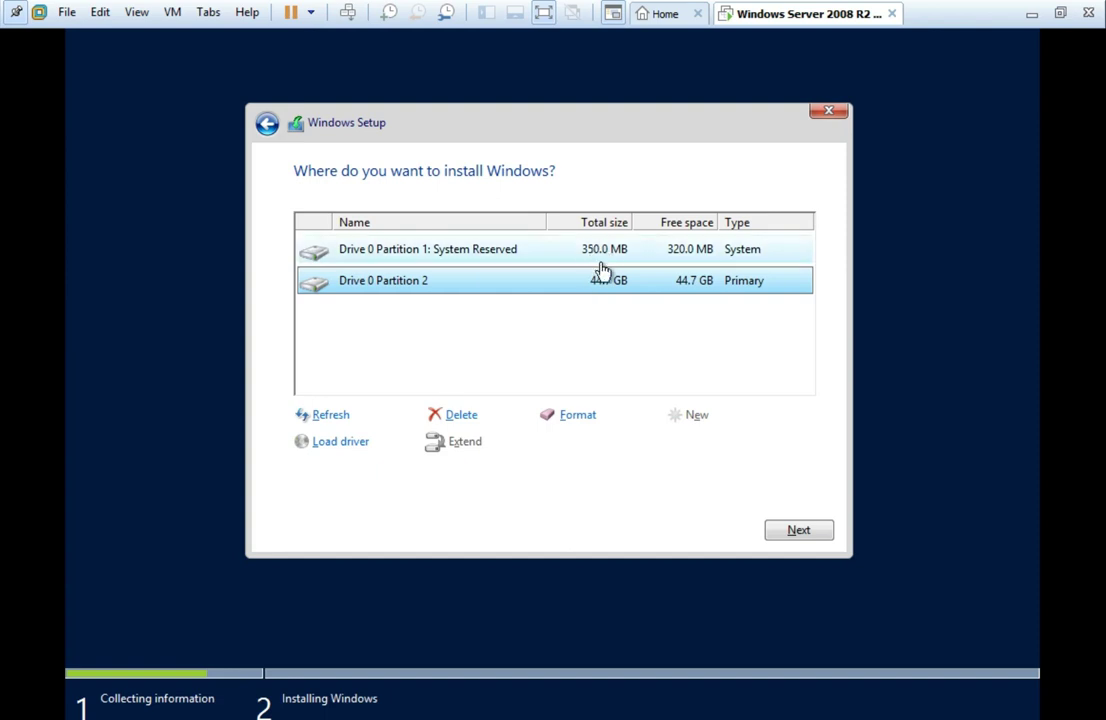
Format Drive 0 Partition 2 and install Windows onto it.
{"action": "left_click", "coordinate": [578, 415]}
{"action": "left_click", "coordinate": [684, 444]}
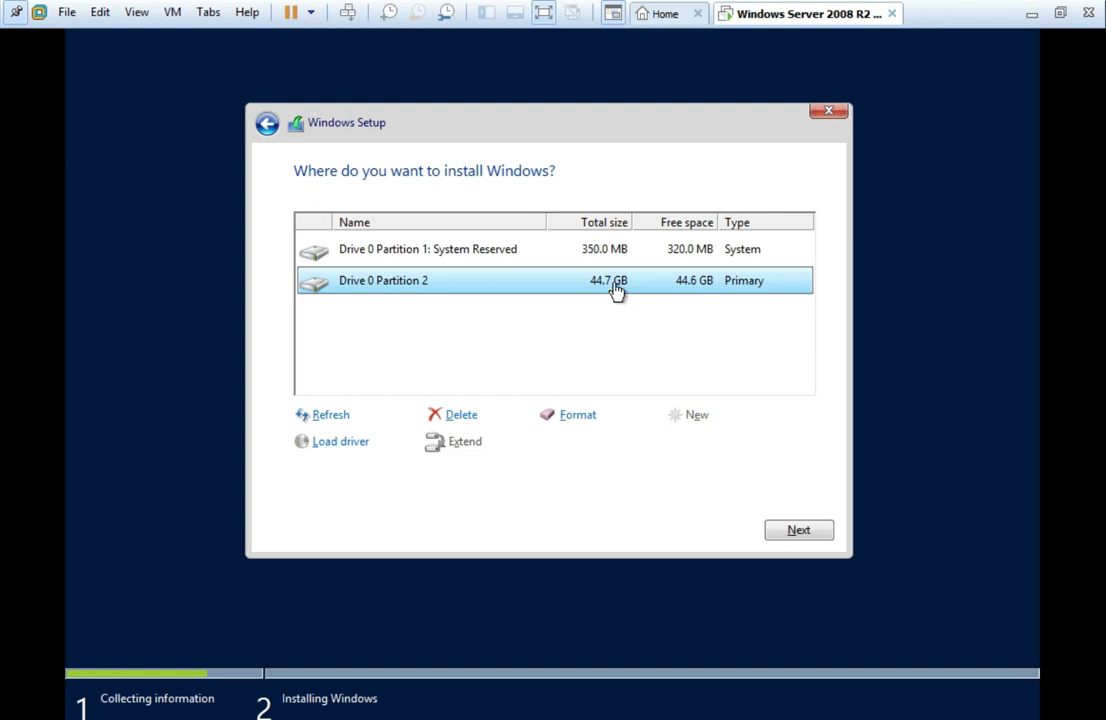
{"action": "left_click", "coordinate": [800, 532]}
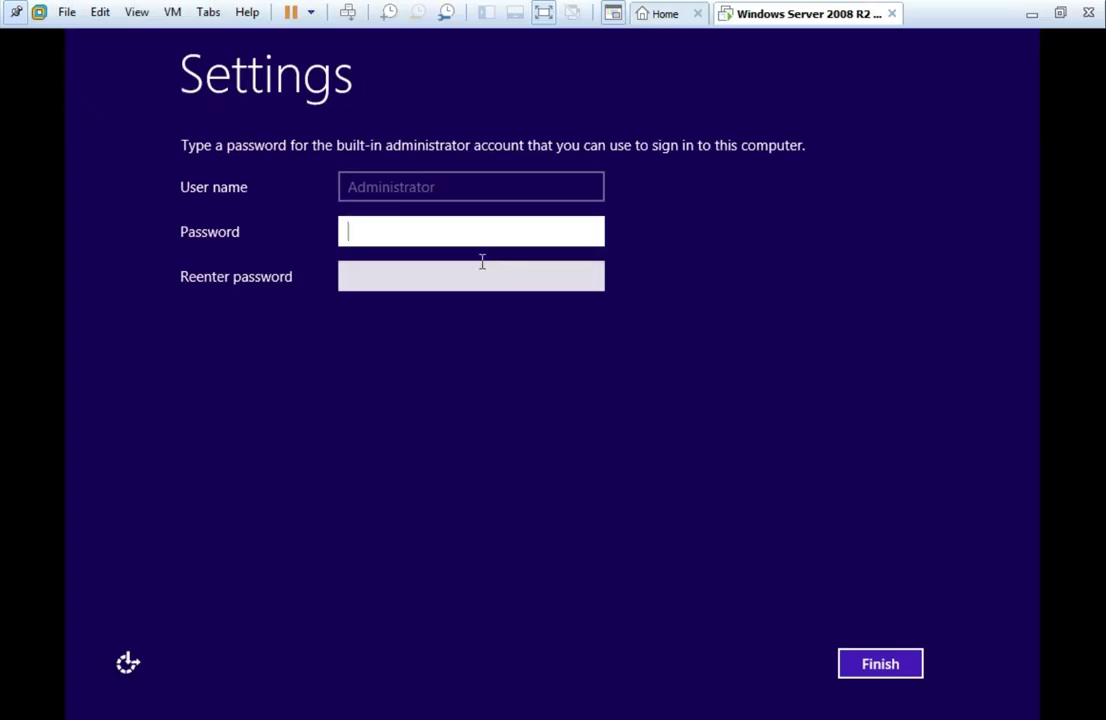
Enter and confirm the built-in Administrator password, then finish setup.
{"action": "type", "text": "P@ssw0rd12"}
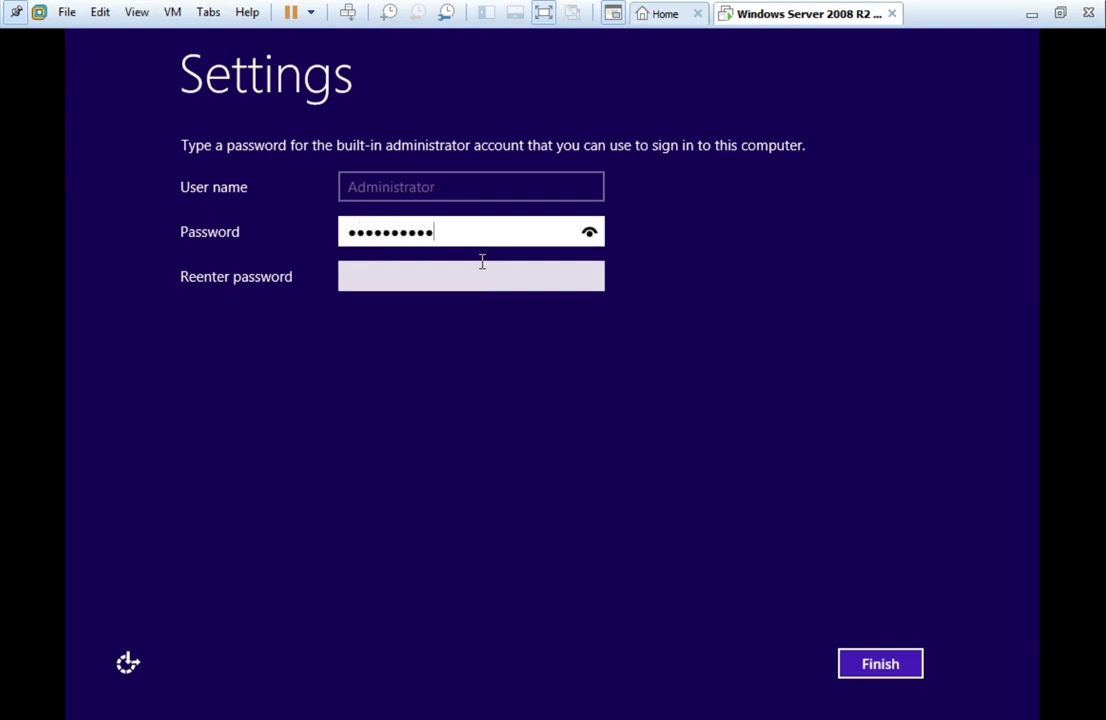
{"action": "left_click", "coordinate": [457, 285]}
{"action": "type", "text": "P@ssw0rd"}
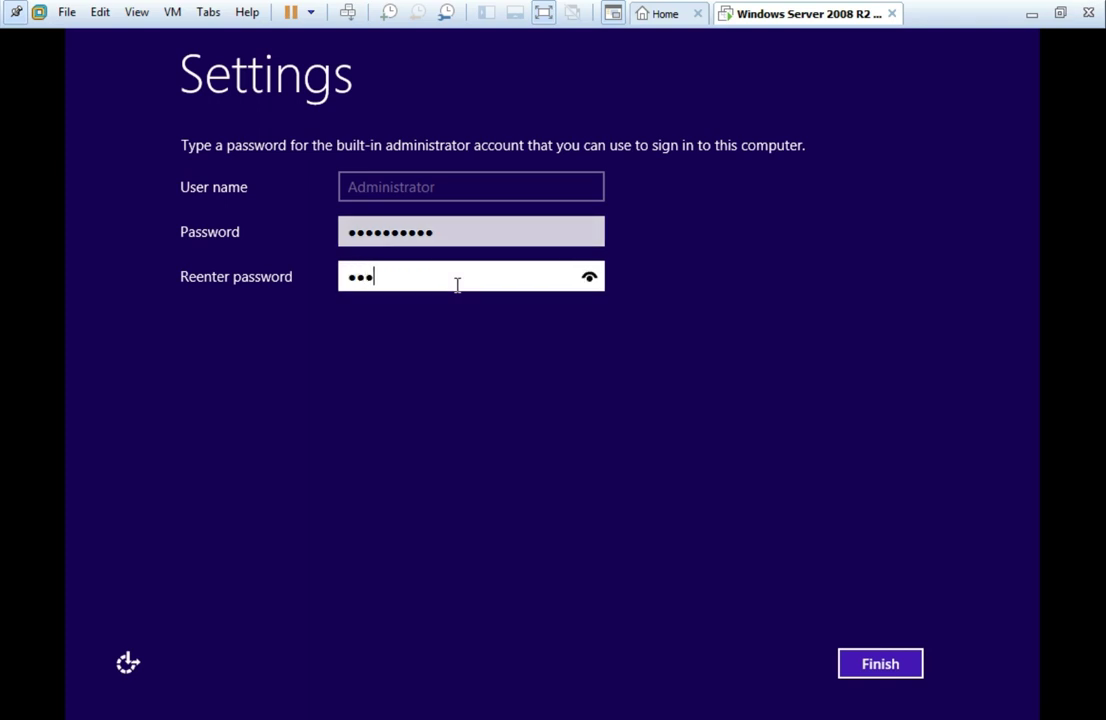
{"action": "type", "text": "12"}
{"action": "left_click", "coordinate": [901, 667]}
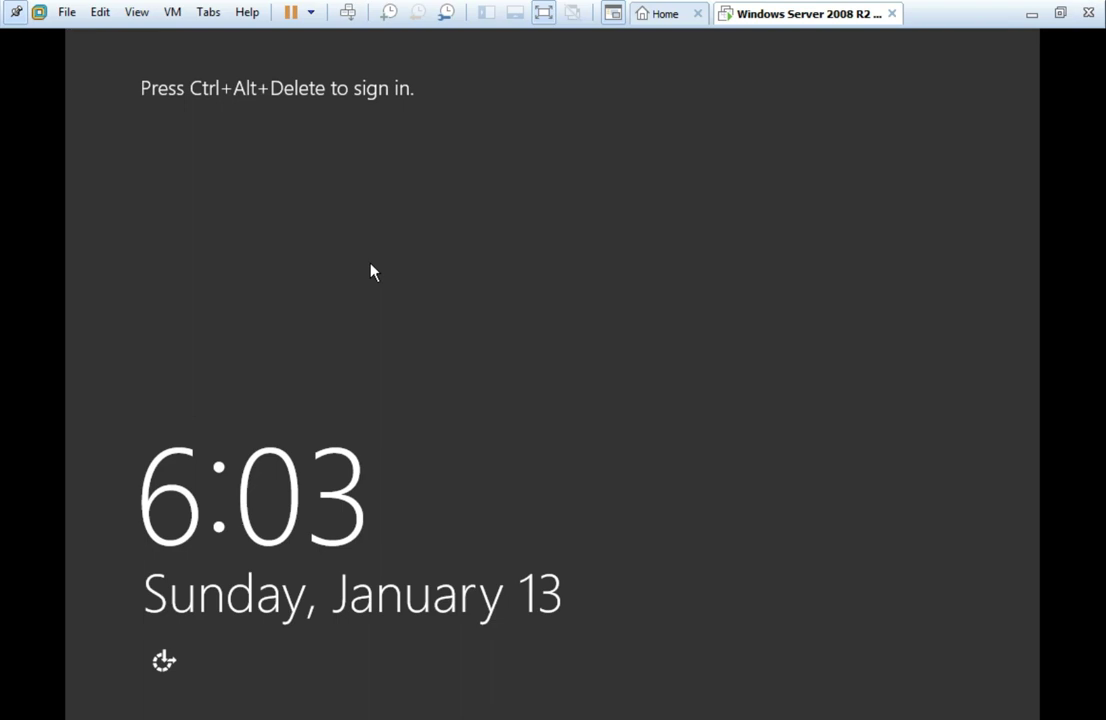
Send Ctrl+Alt+Delete, dismiss the key-sequence notice, and sign in as Administrator with its password.
{"action": "key", "text": "ctrl+alt+Delete"}
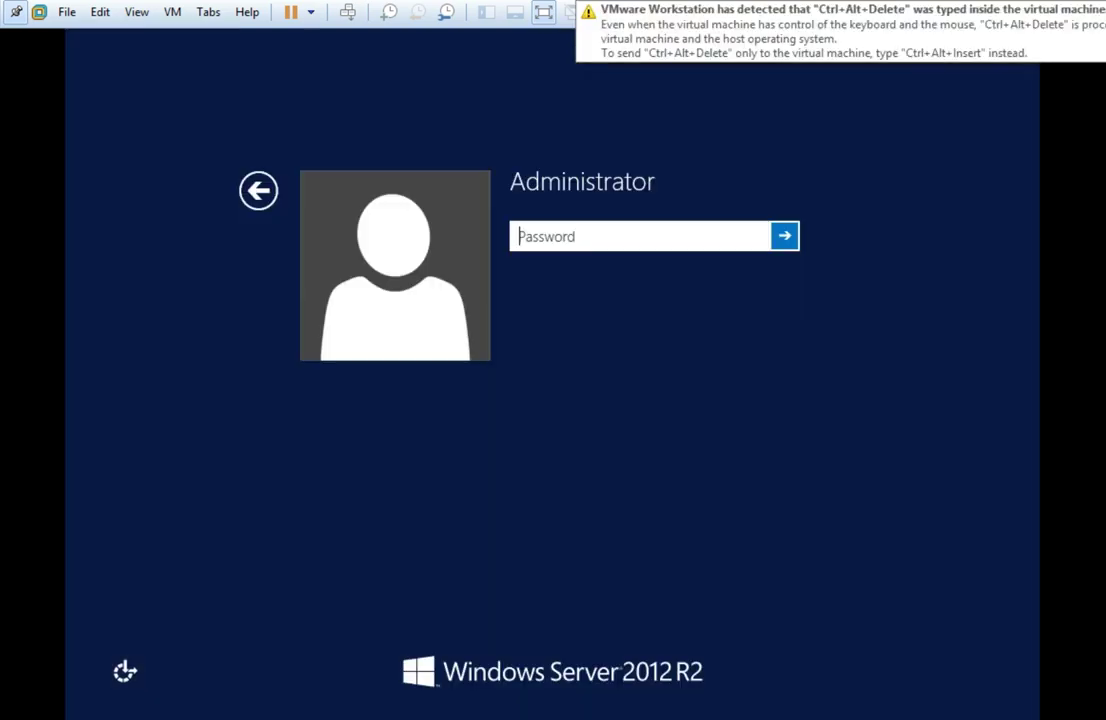
{"action": "left_click", "coordinate": [901, 127]}
{"action": "left_click", "coordinate": [686, 242]}
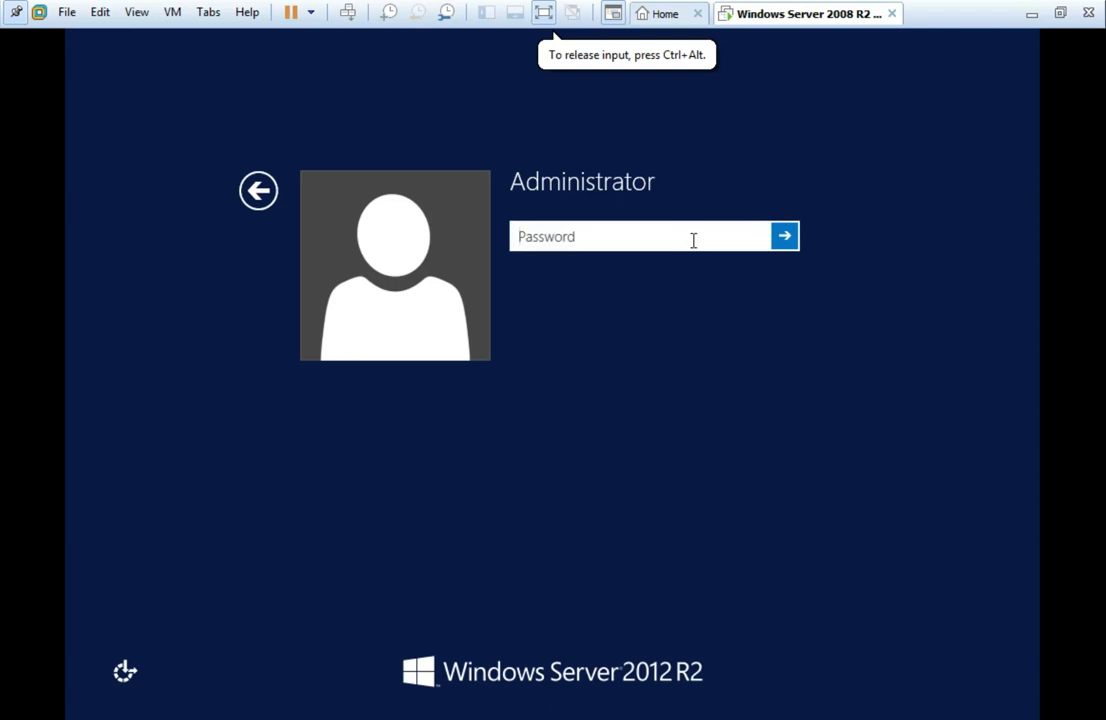
{"action": "type", "text": "••••••••"}
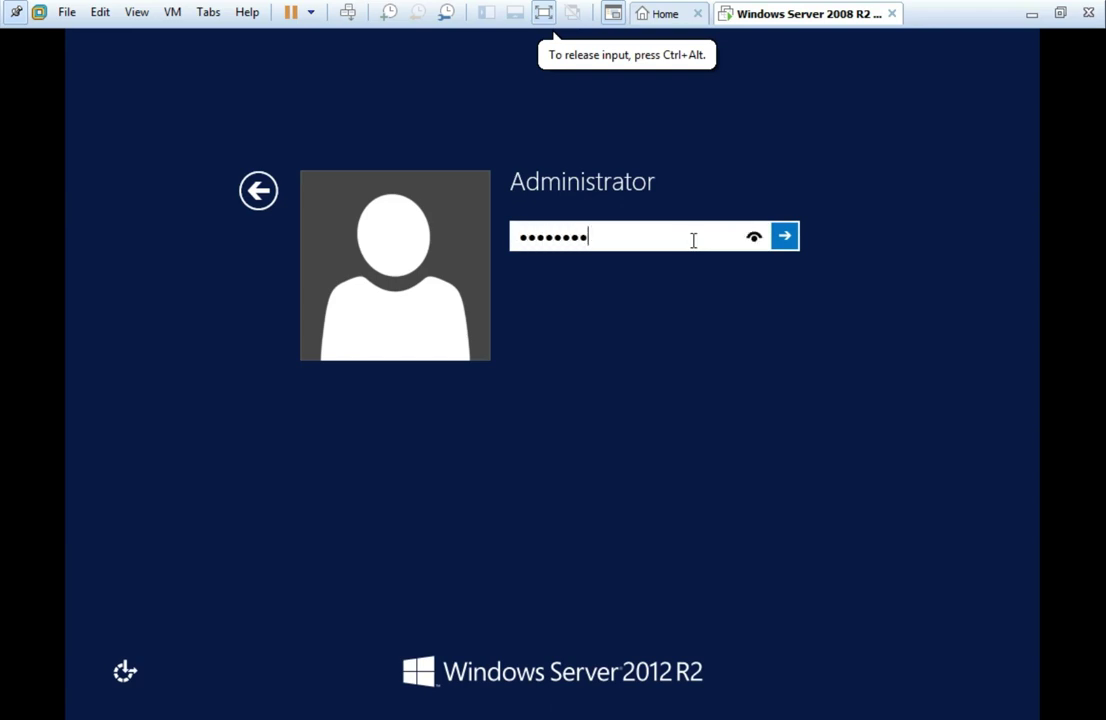
{"action": "key", "text": "BackSpace"}
{"action": "type", "text": "•••"}
{"action": "key", "text": "Return"}
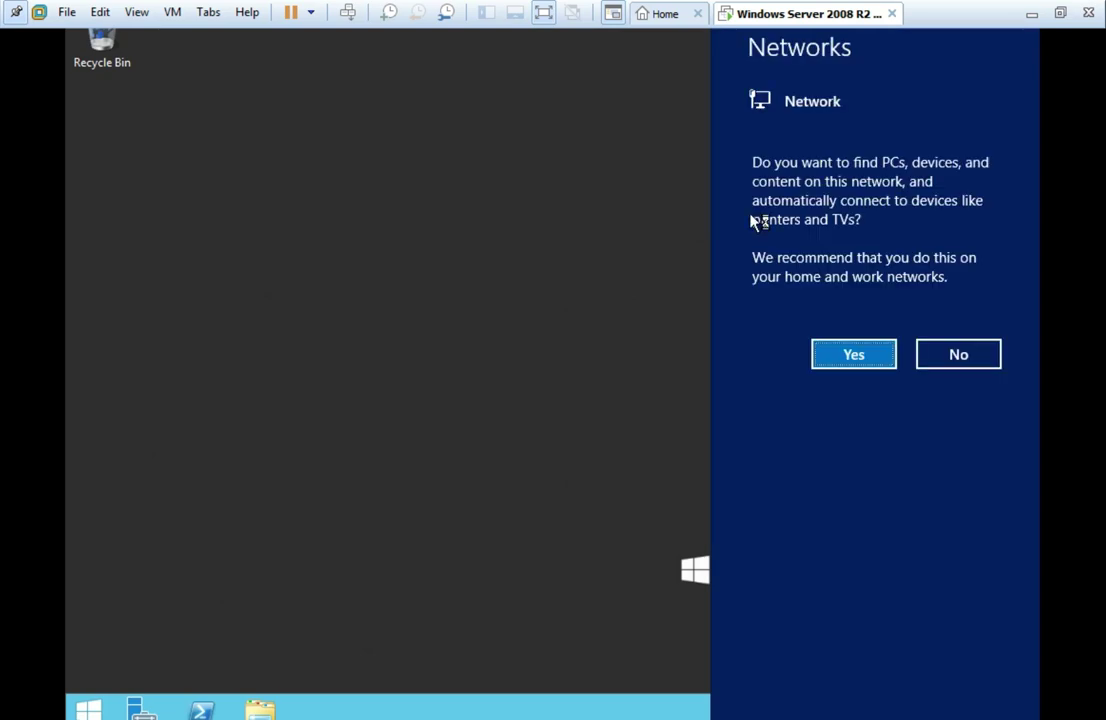
Answer Yes to let the server find PCs and devices on this network.
{"action": "left_click", "coordinate": [840, 355]}
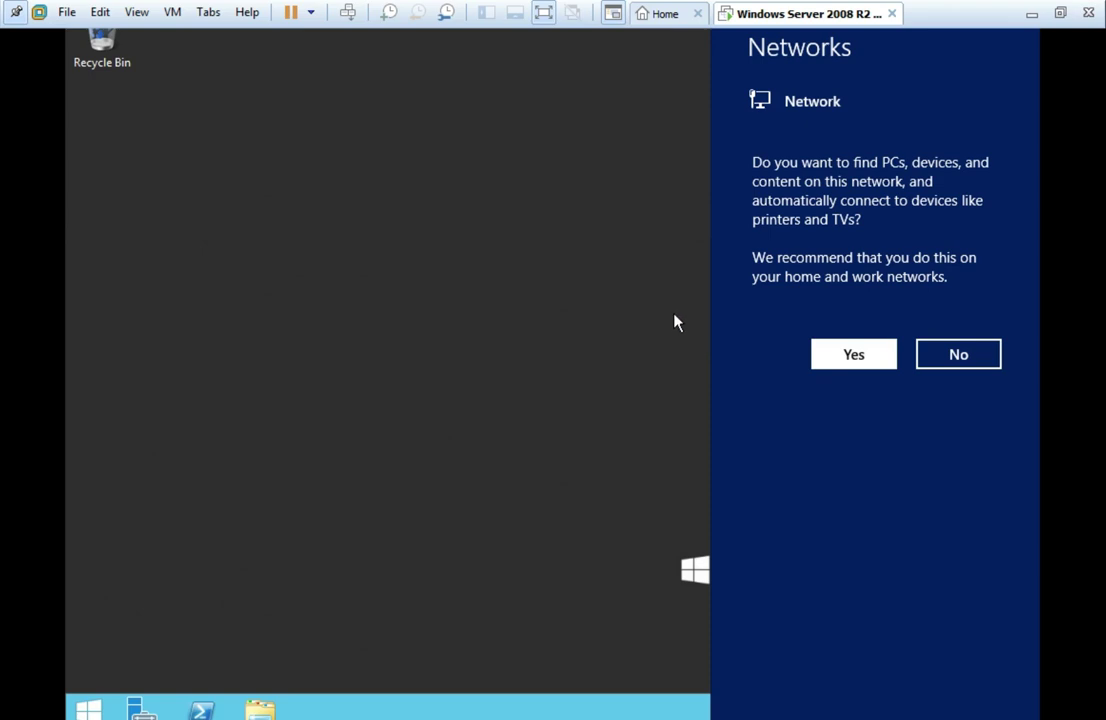